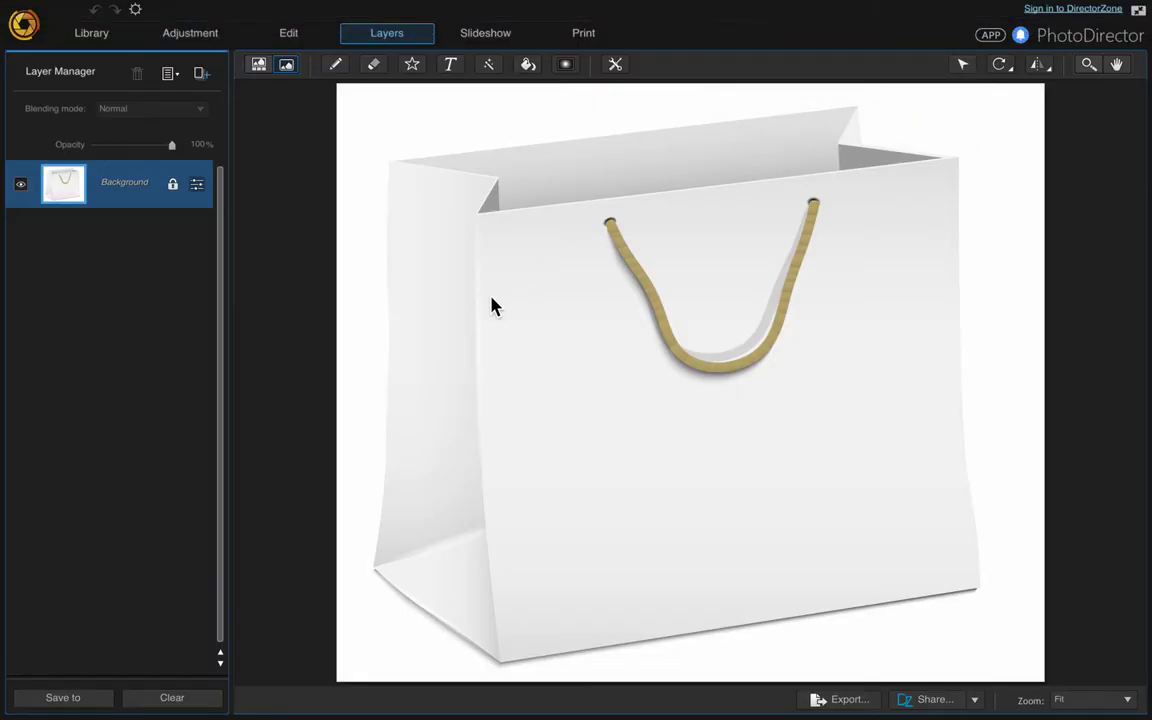
Duplicate the Background layer, hide and lock the original, and select the copy.
right_click(118, 195)
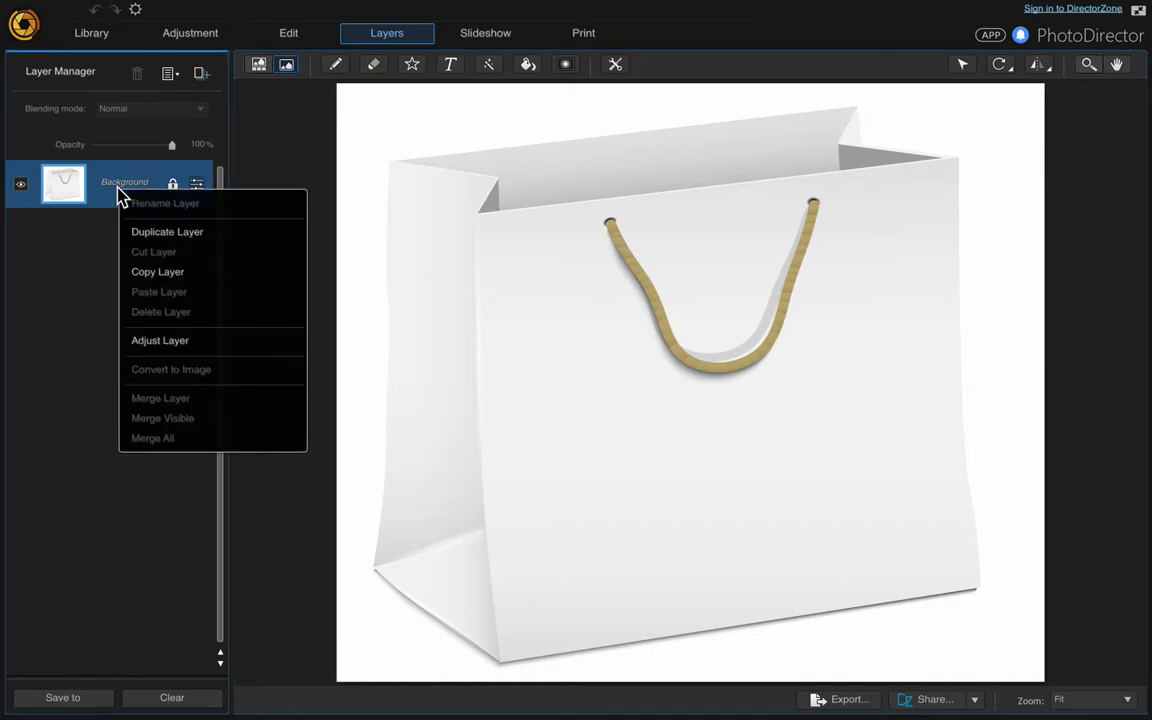
click(157, 232)
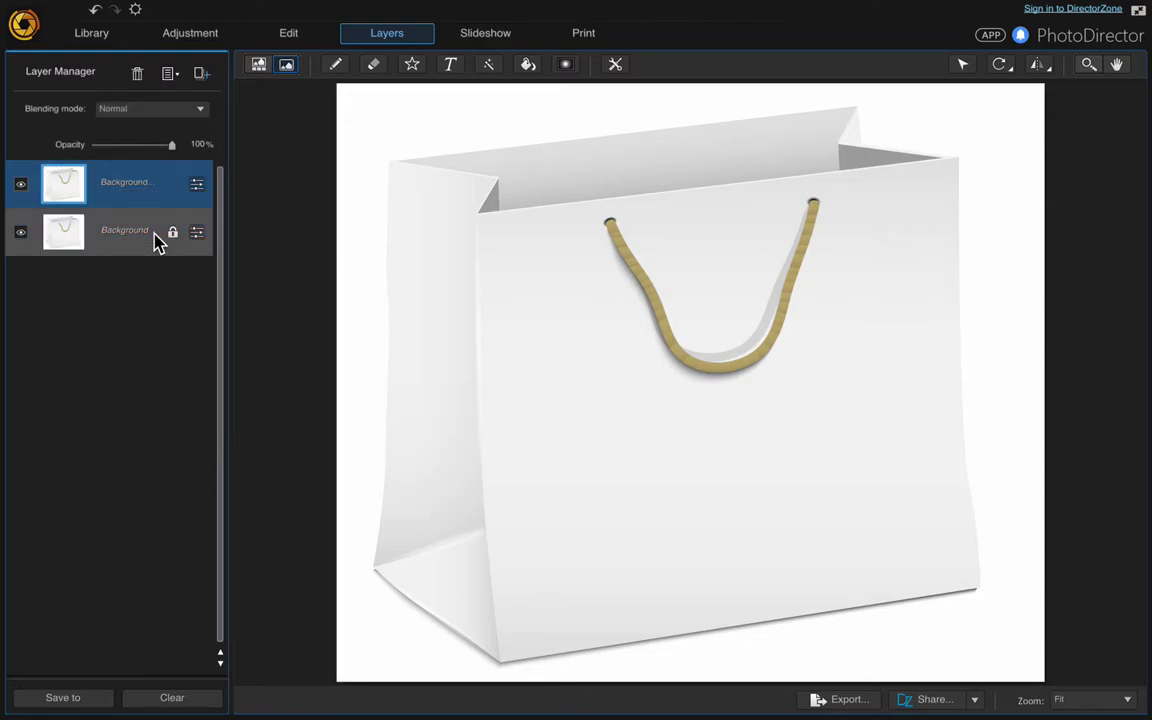
click(21, 232)
click(172, 233)
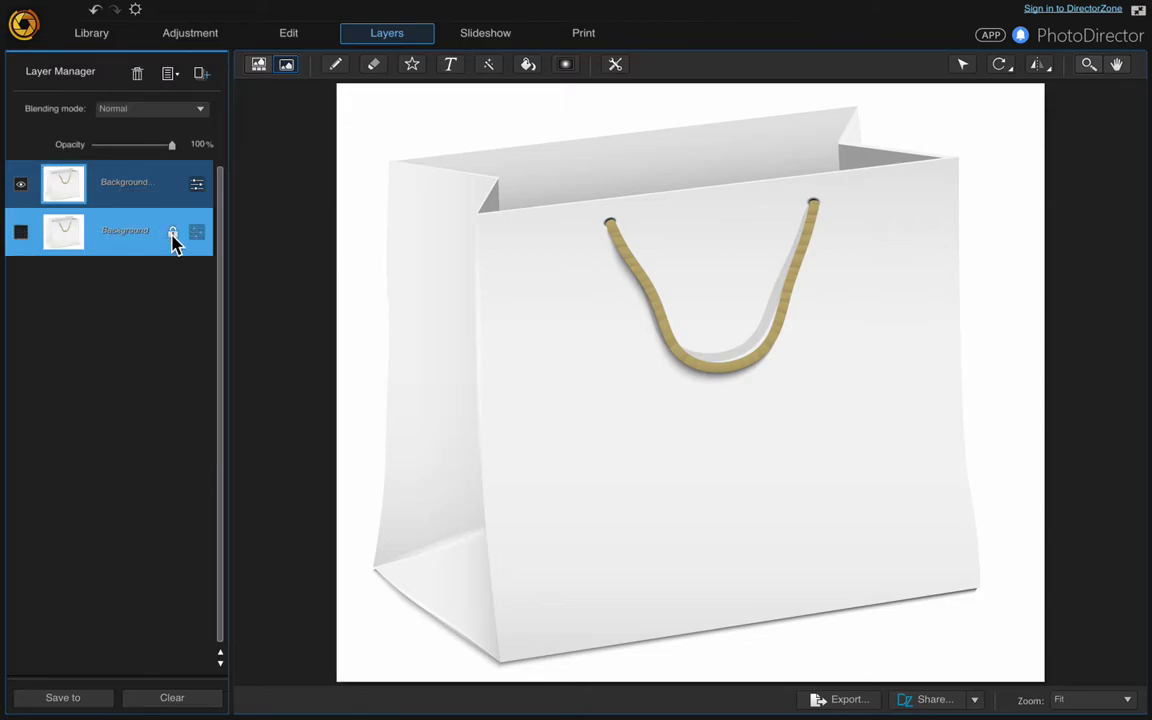
click(136, 242)
click(139, 200)
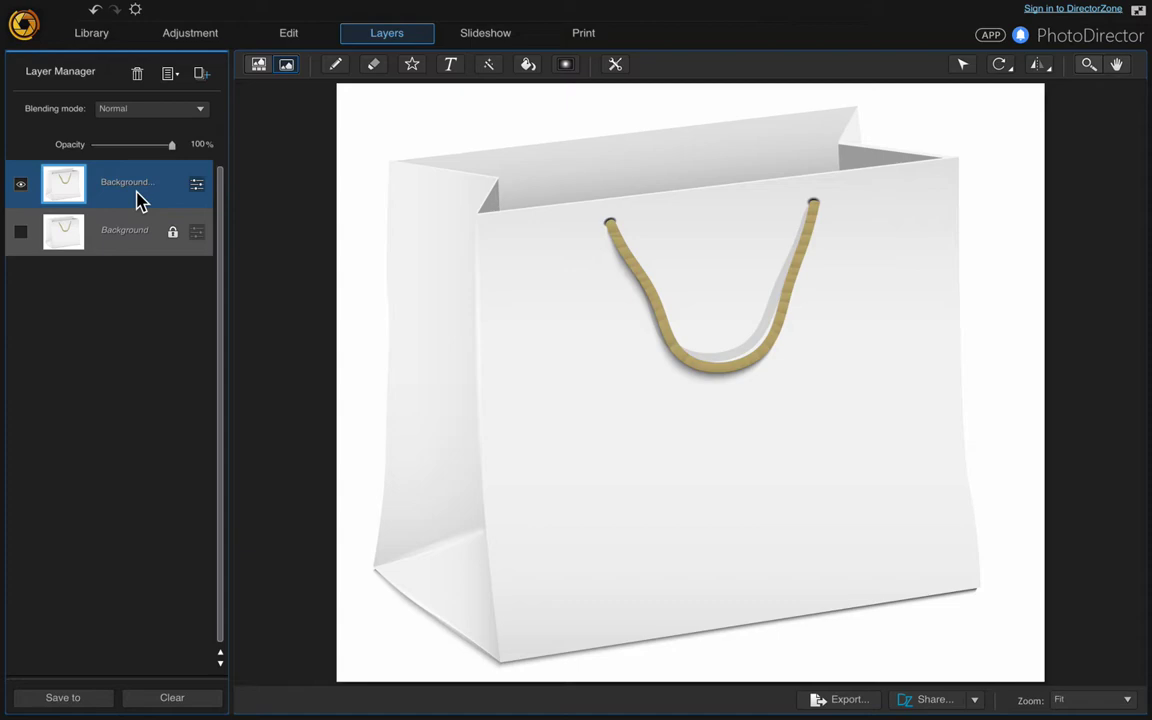
Rename the duplicated top layer to 'Black'.
right_click(139, 200)
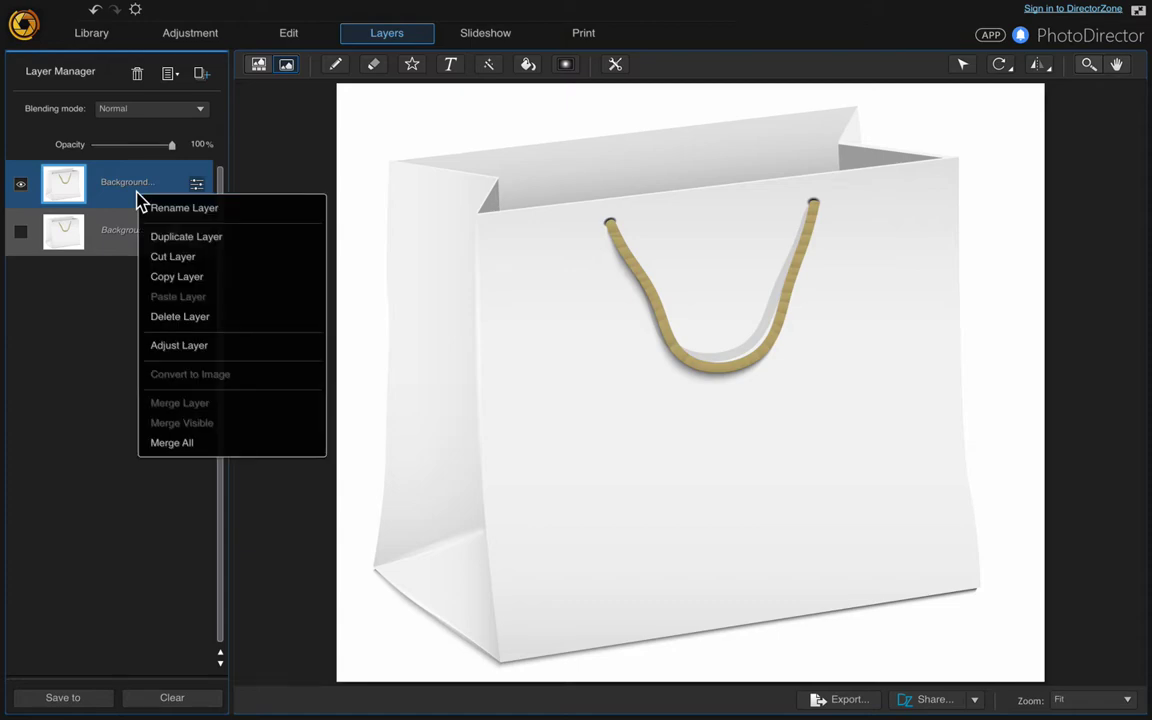
click(176, 214)
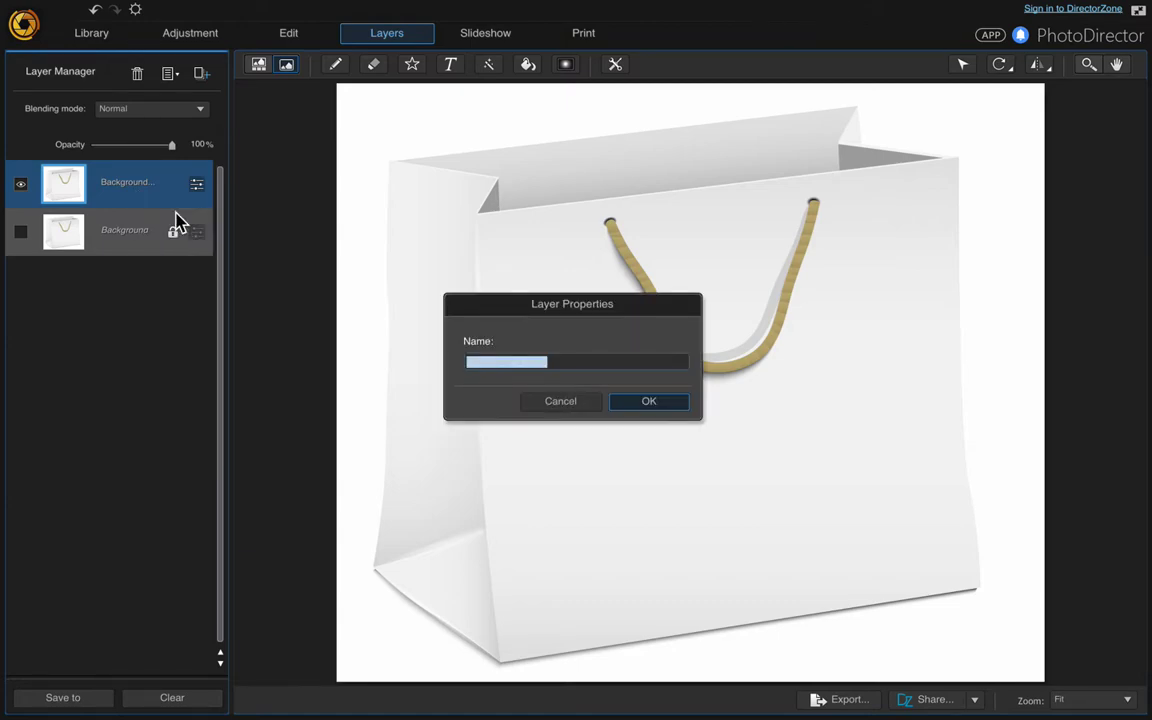
text(Black)
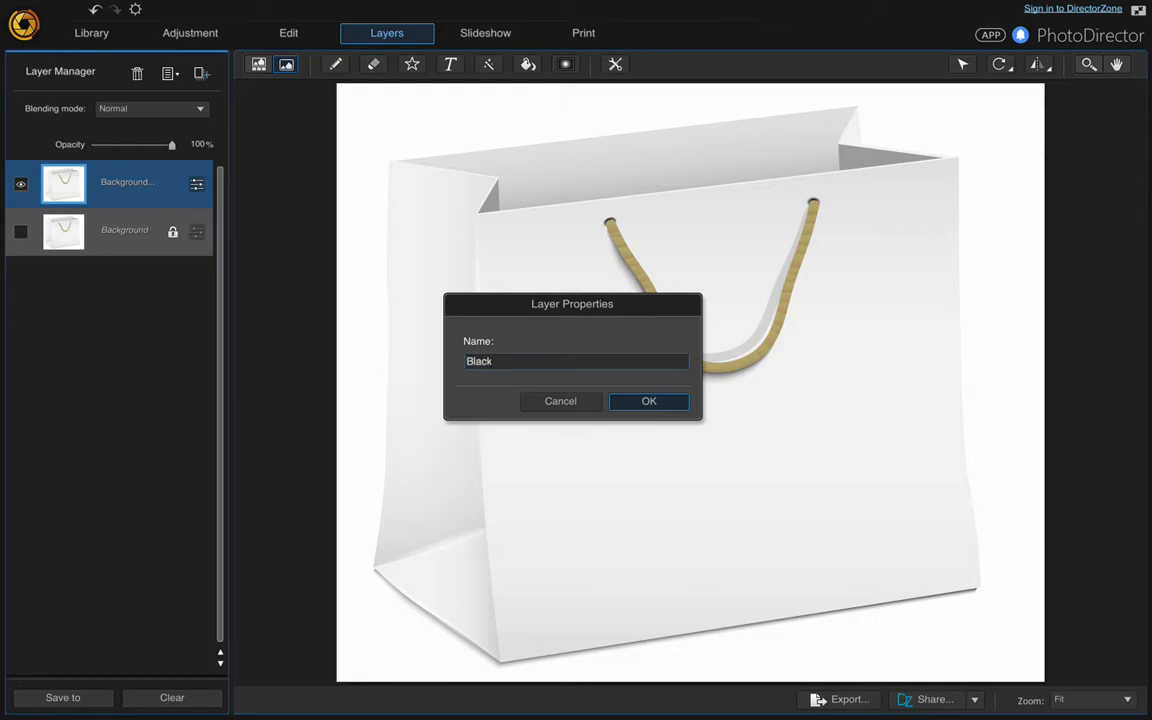
click(646, 402)
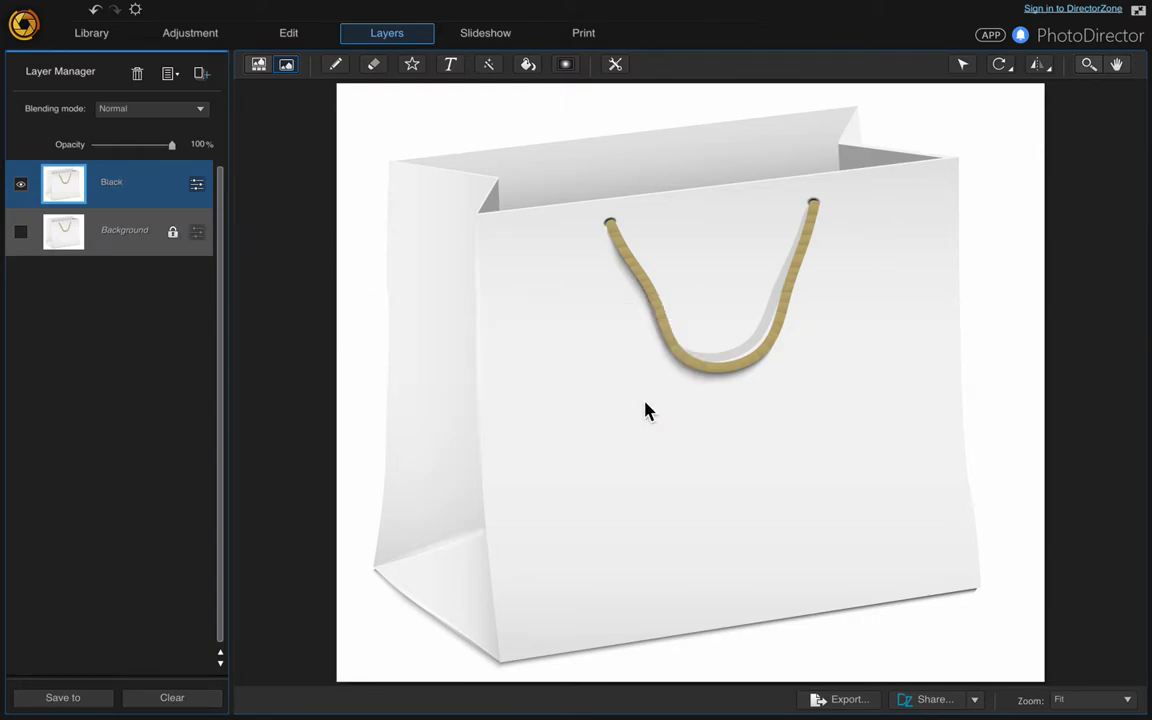
Magic-wand select the white background around the bag with Contiguous on and tolerance 9.
click(489, 67)
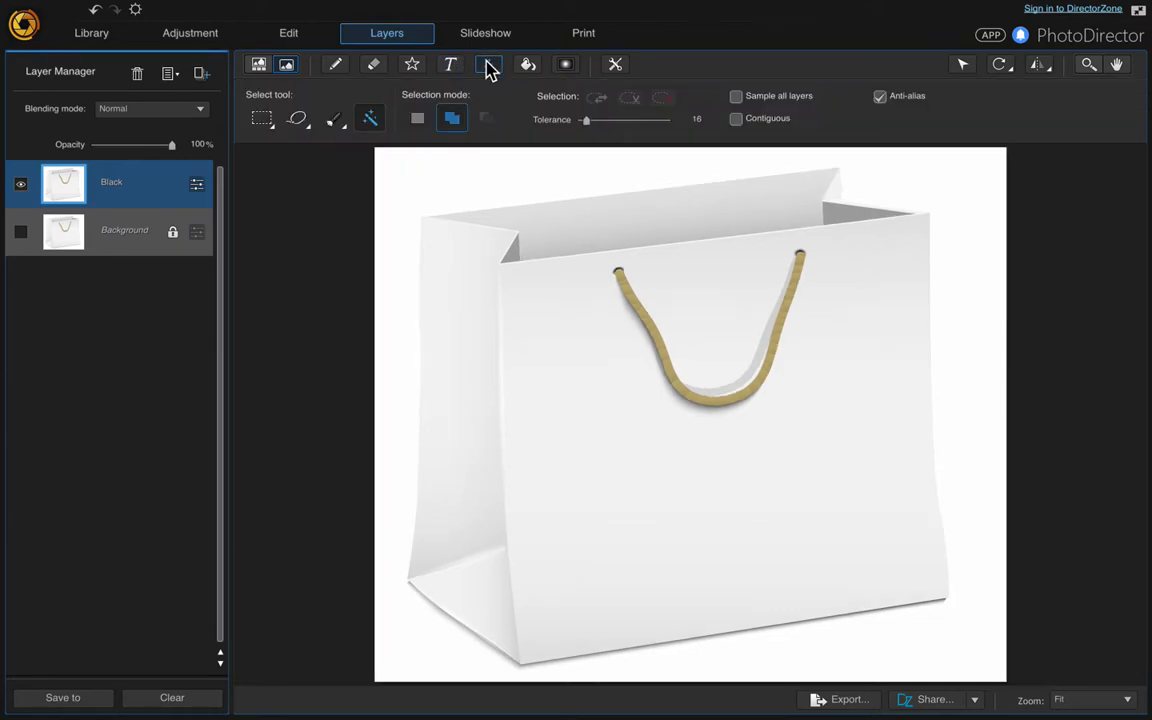
click(365, 122)
click(738, 120)
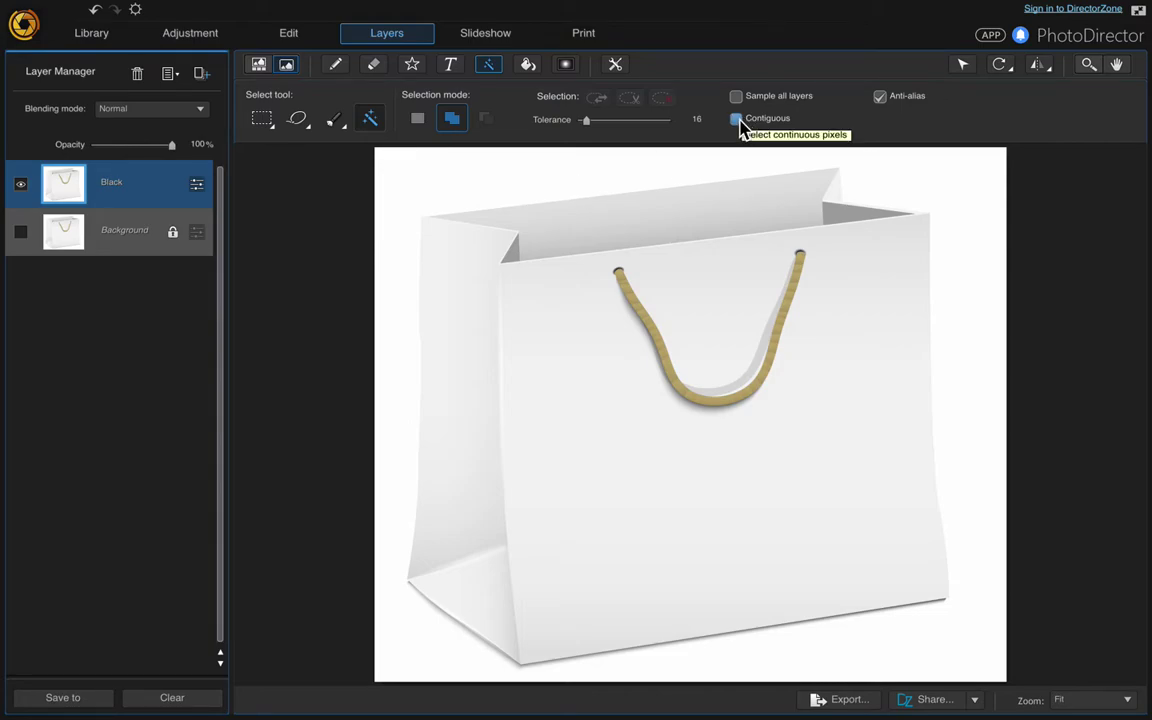
click(738, 120)
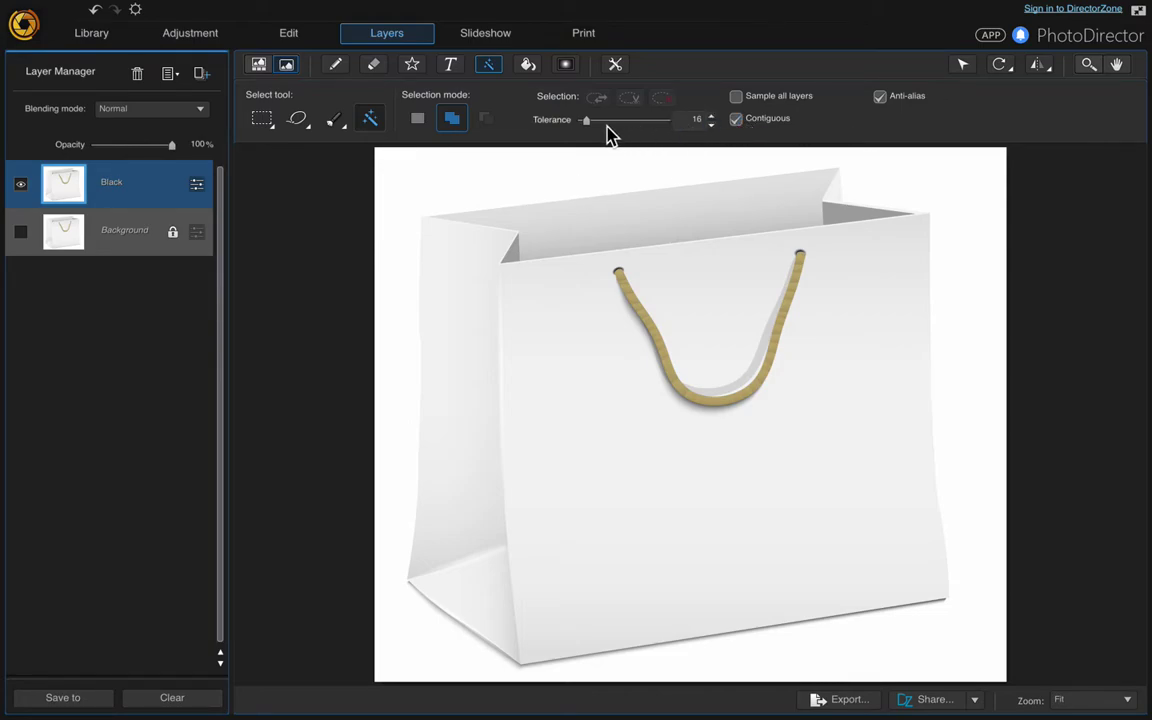
drag(587, 120, 582, 122)
click(576, 180)
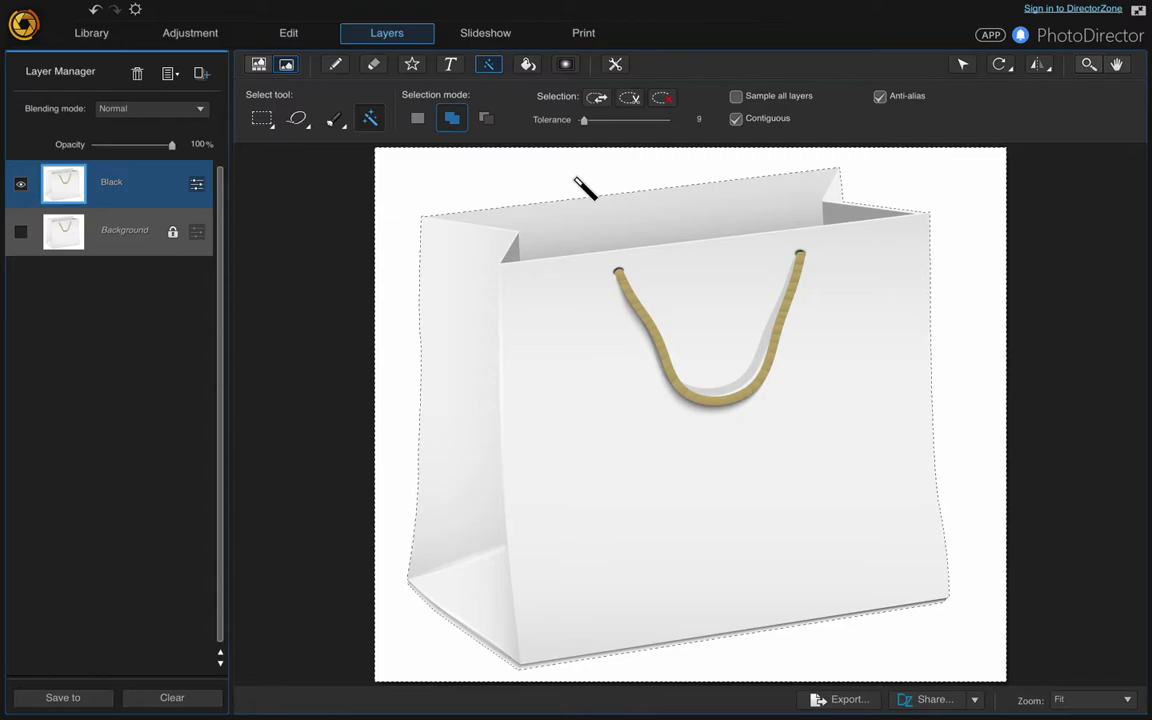
Fill the selected background around the bag with solid black.
click(528, 66)
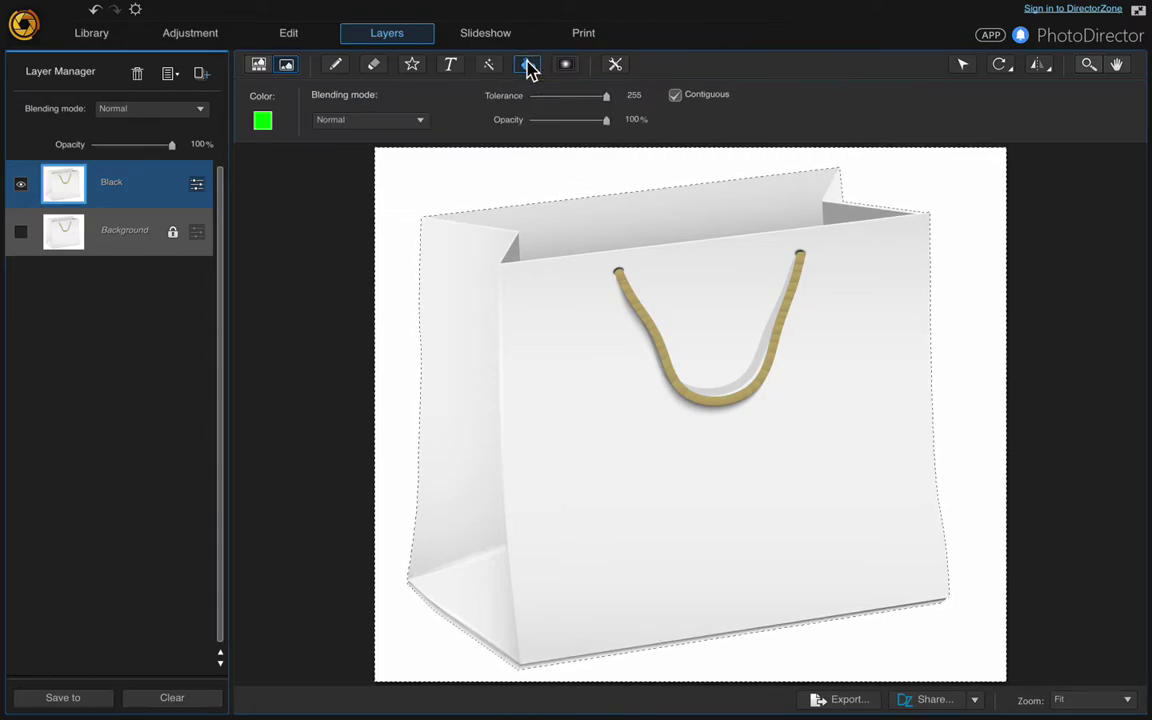
click(261, 122)
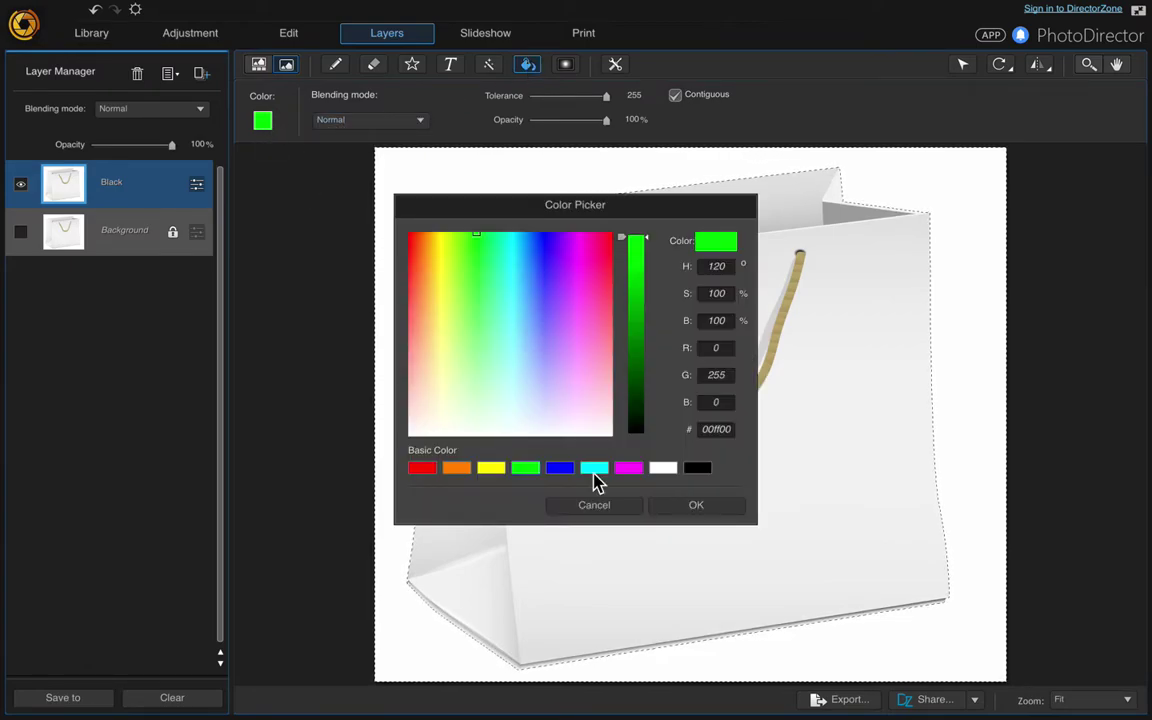
click(699, 469)
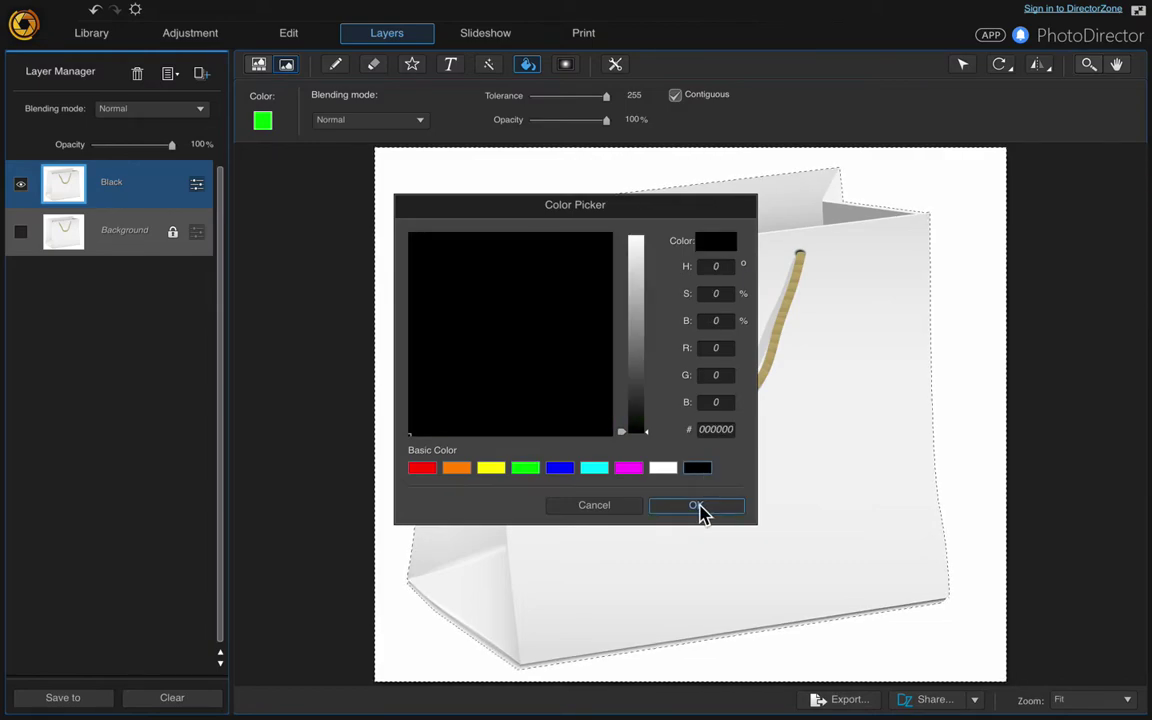
click(697, 507)
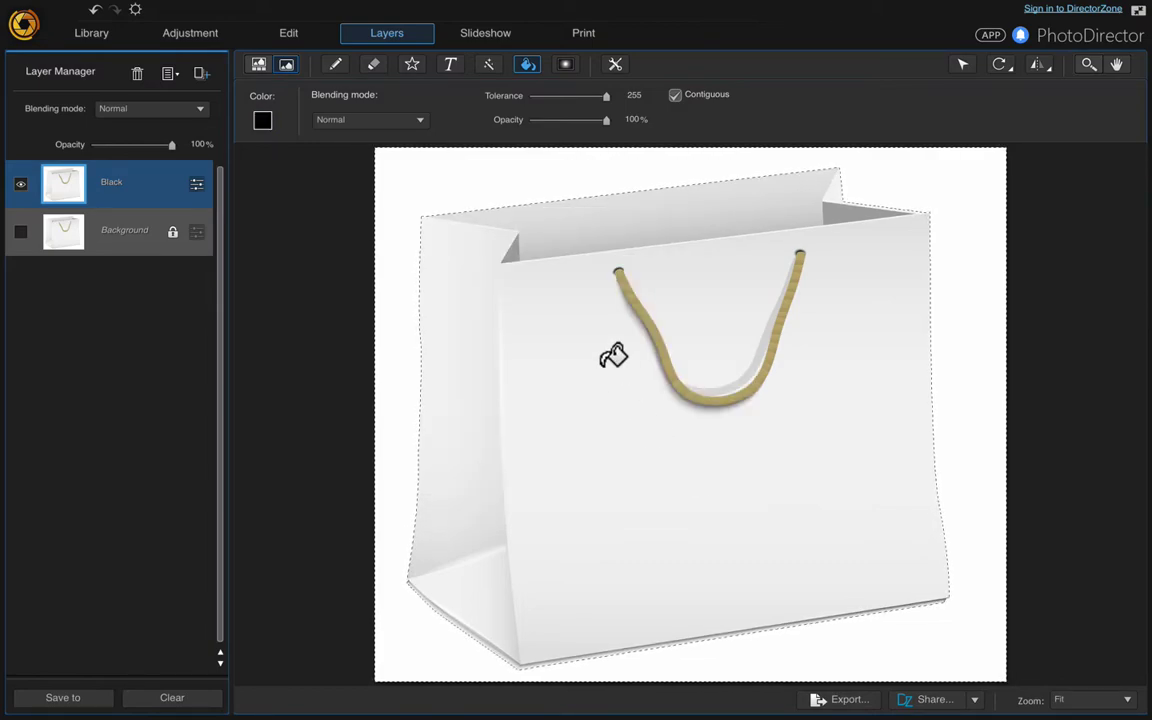
click(488, 181)
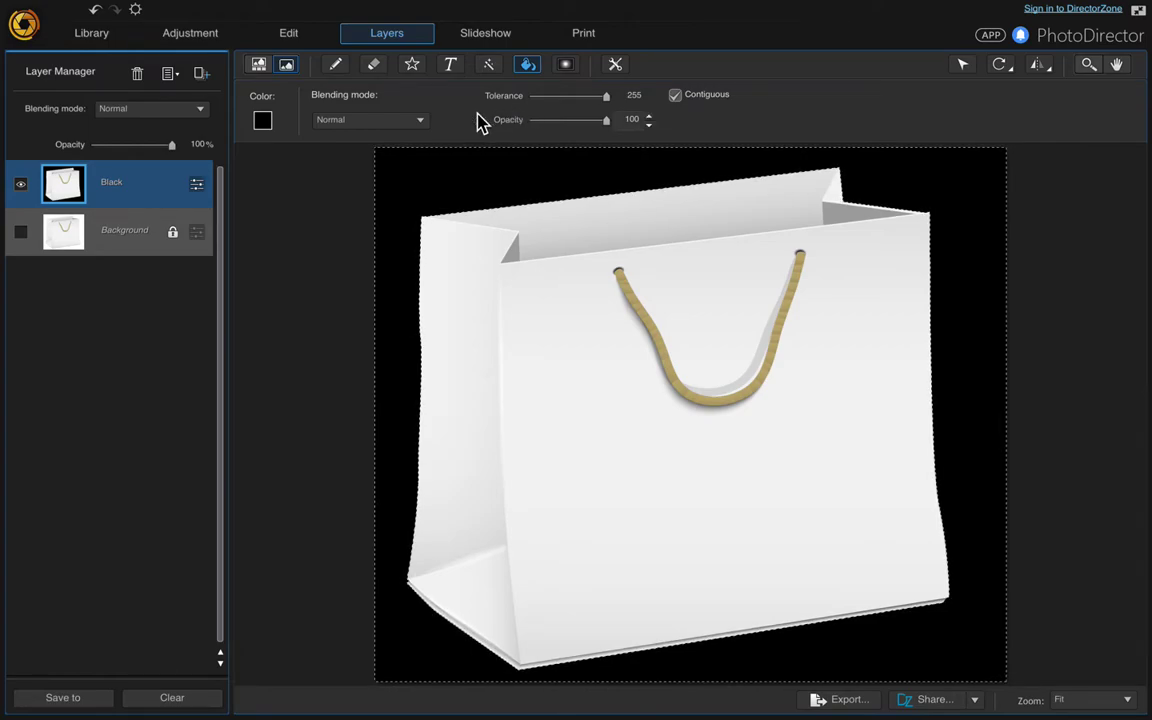
Duplicate the Black layer as Black copy and invert the selection onto the bag.
right_click(144, 187)
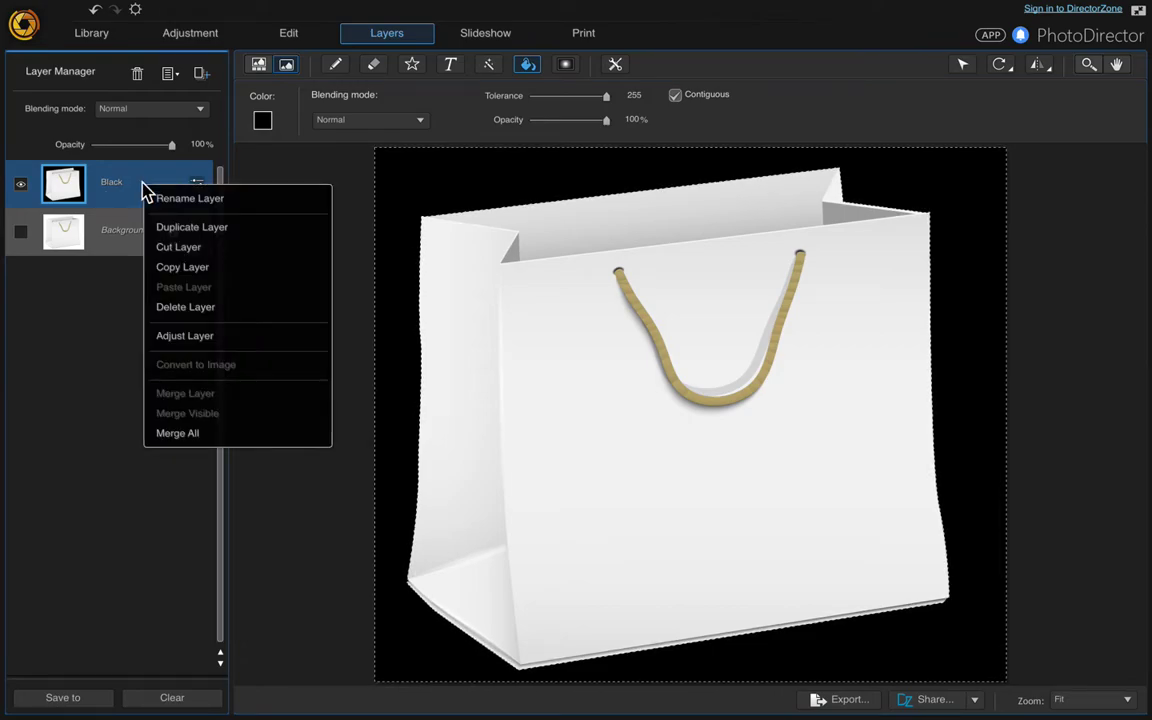
click(210, 230)
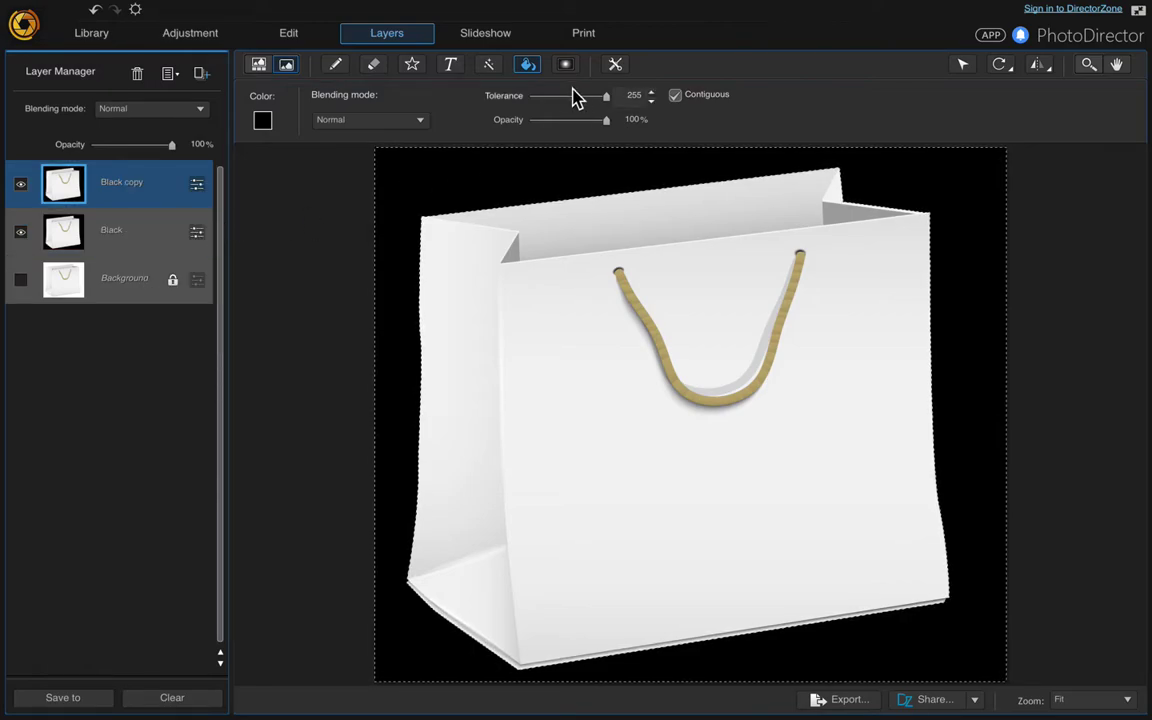
click(493, 66)
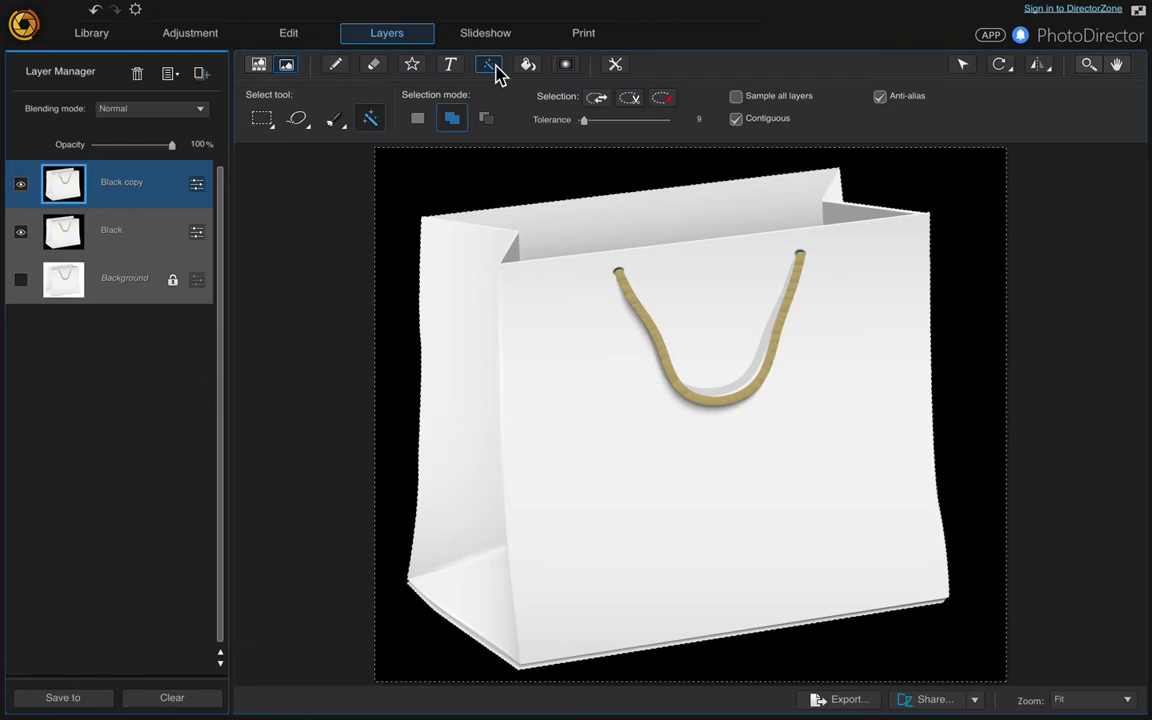
click(596, 99)
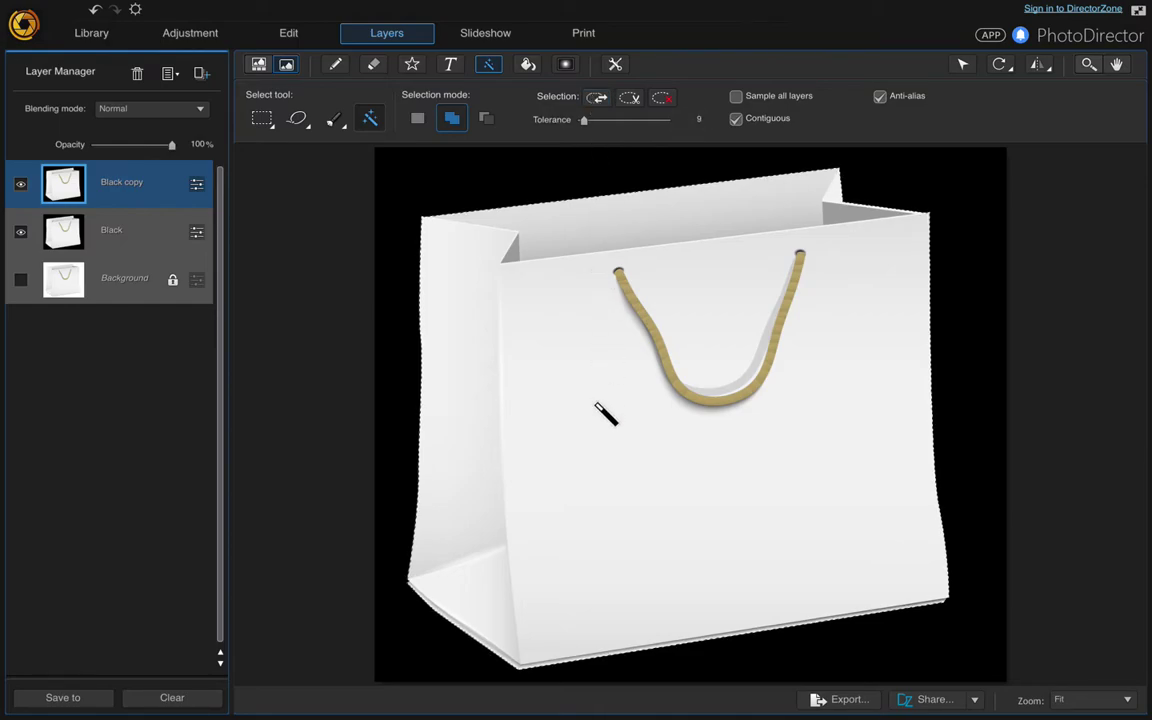
click(528, 65)
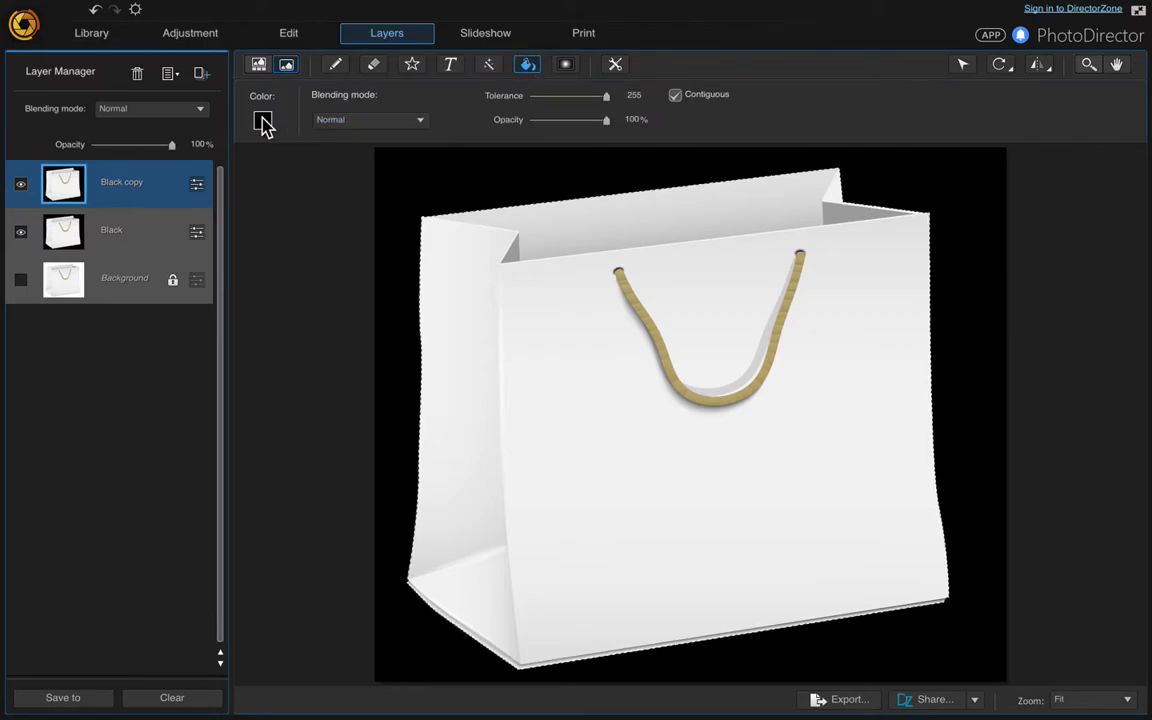
Fill the selected bag with green on the Black copy layer.
click(263, 122)
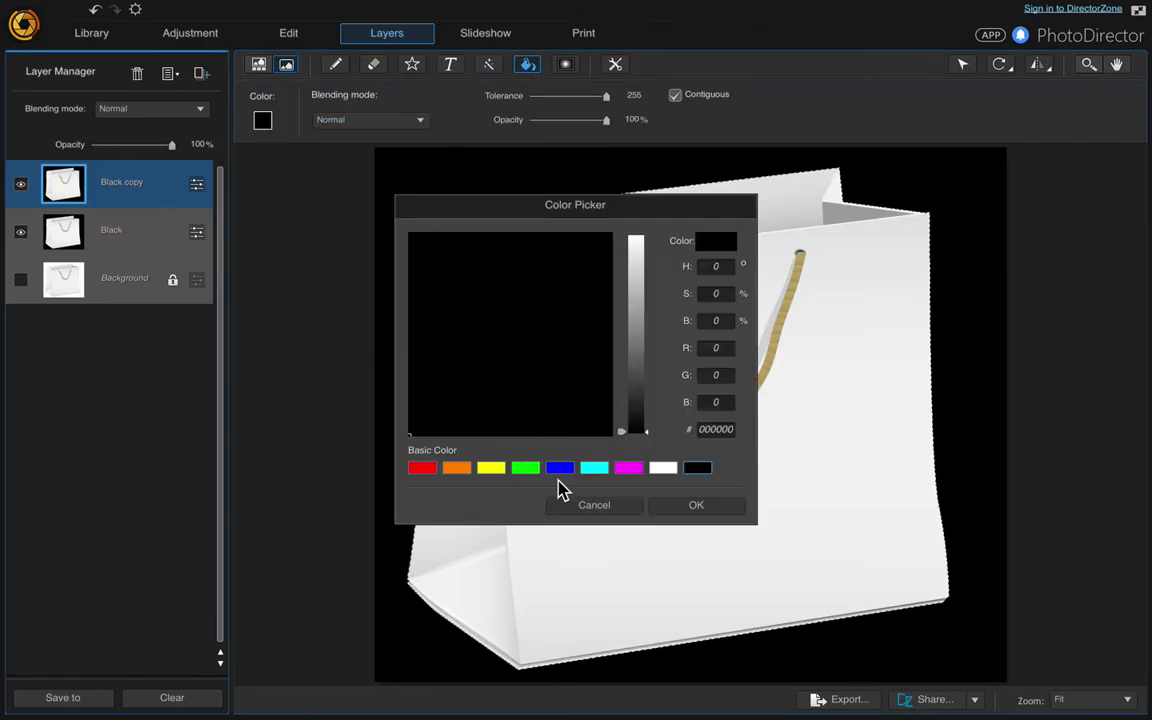
click(528, 468)
click(692, 506)
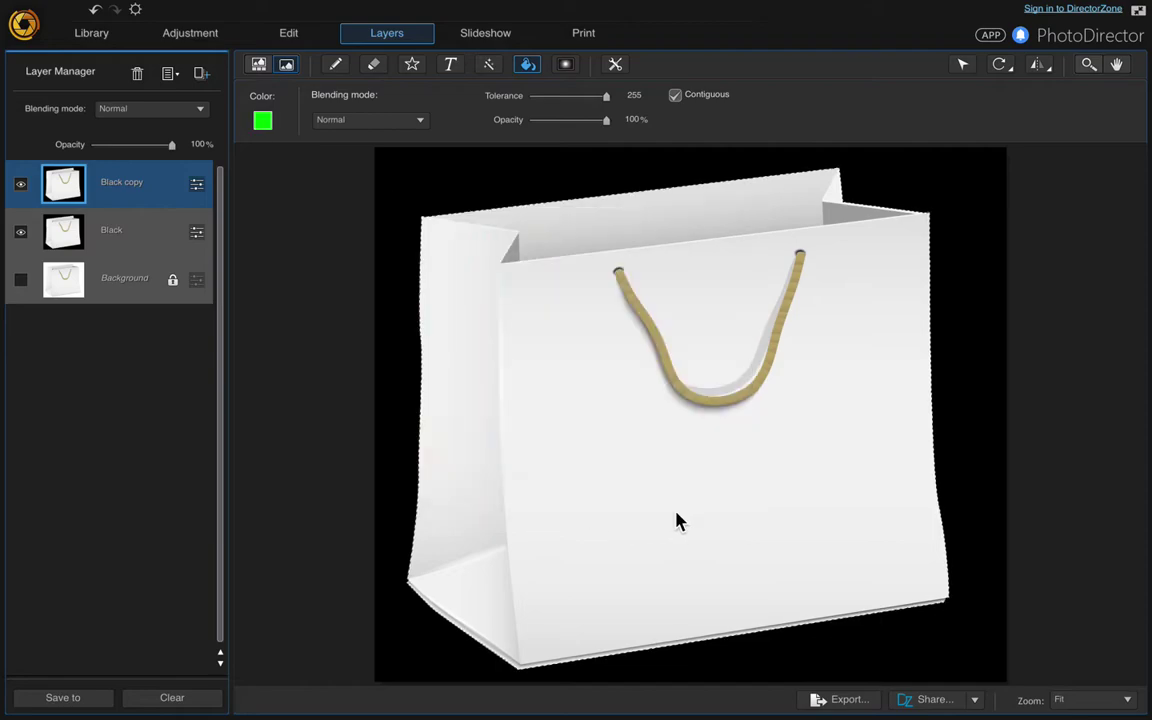
click(589, 356)
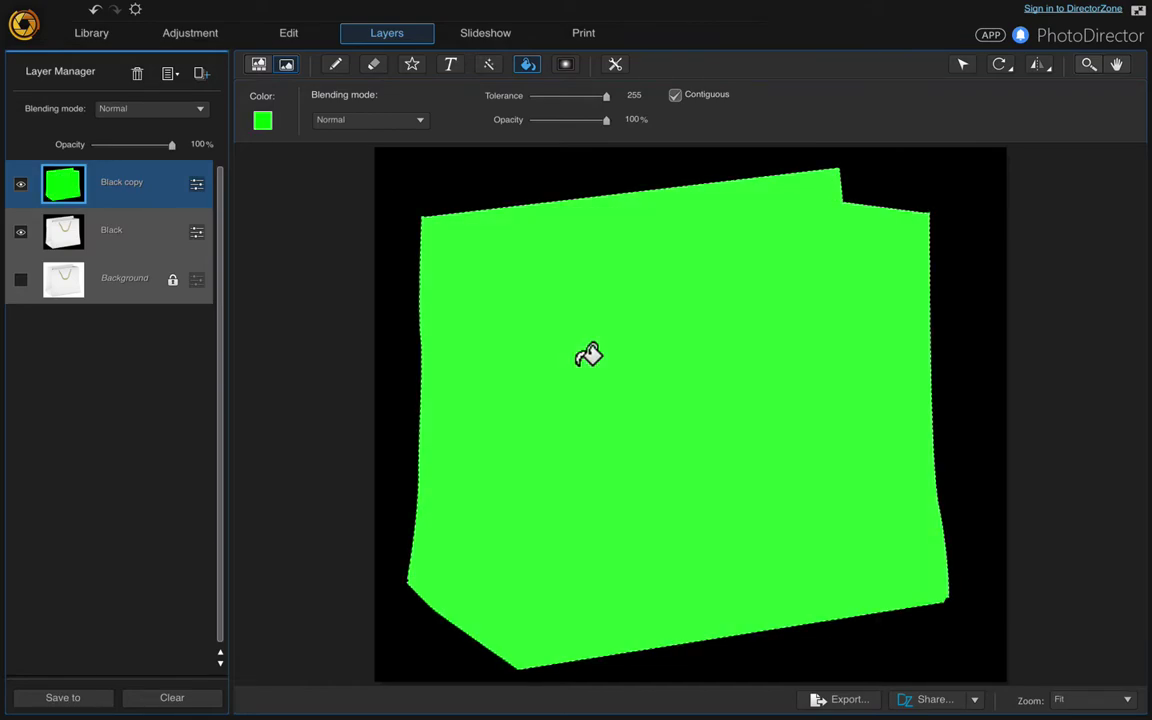
Set the Black copy layer to Darken blending at 25% opacity.
click(175, 110)
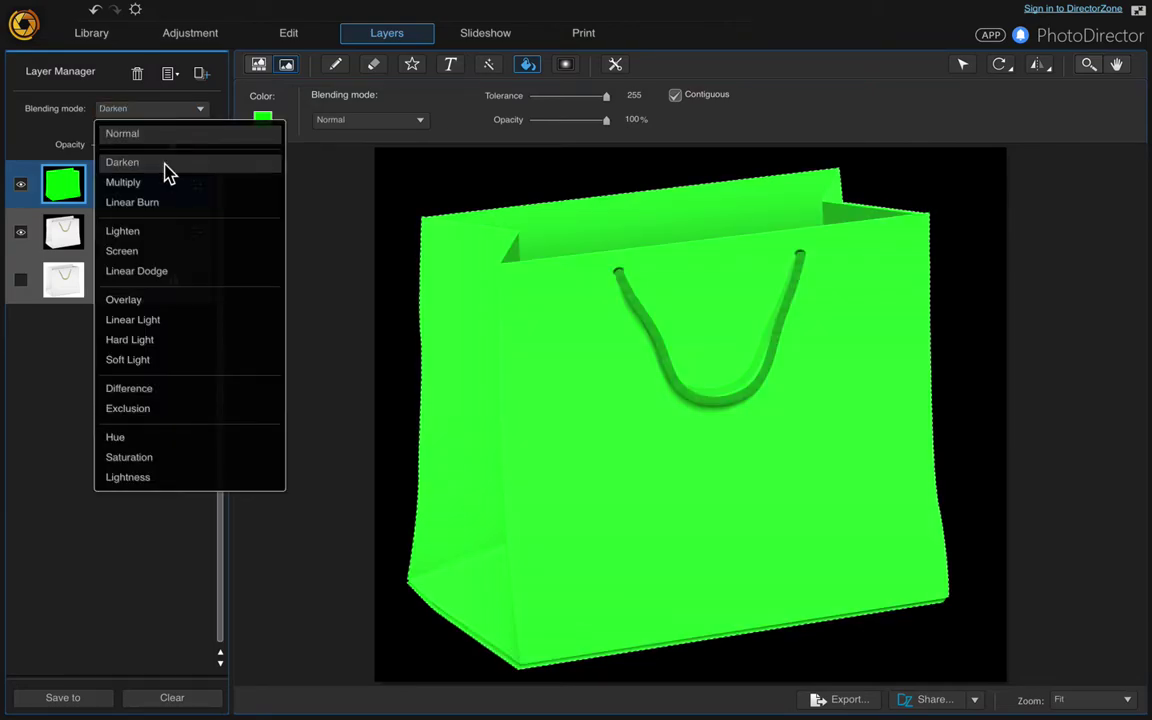
click(168, 165)
drag(171, 145, 114, 147)
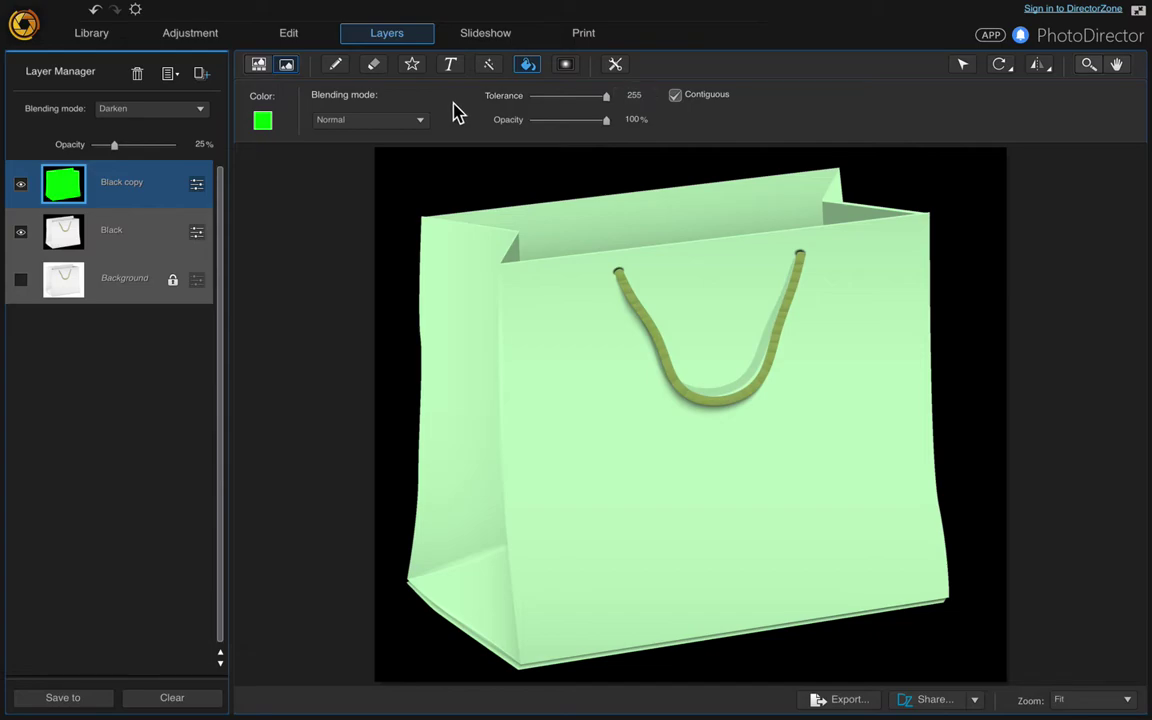
Add Gifts & Spices Label.png as a new photo layer at the top of the stack.
click(203, 74)
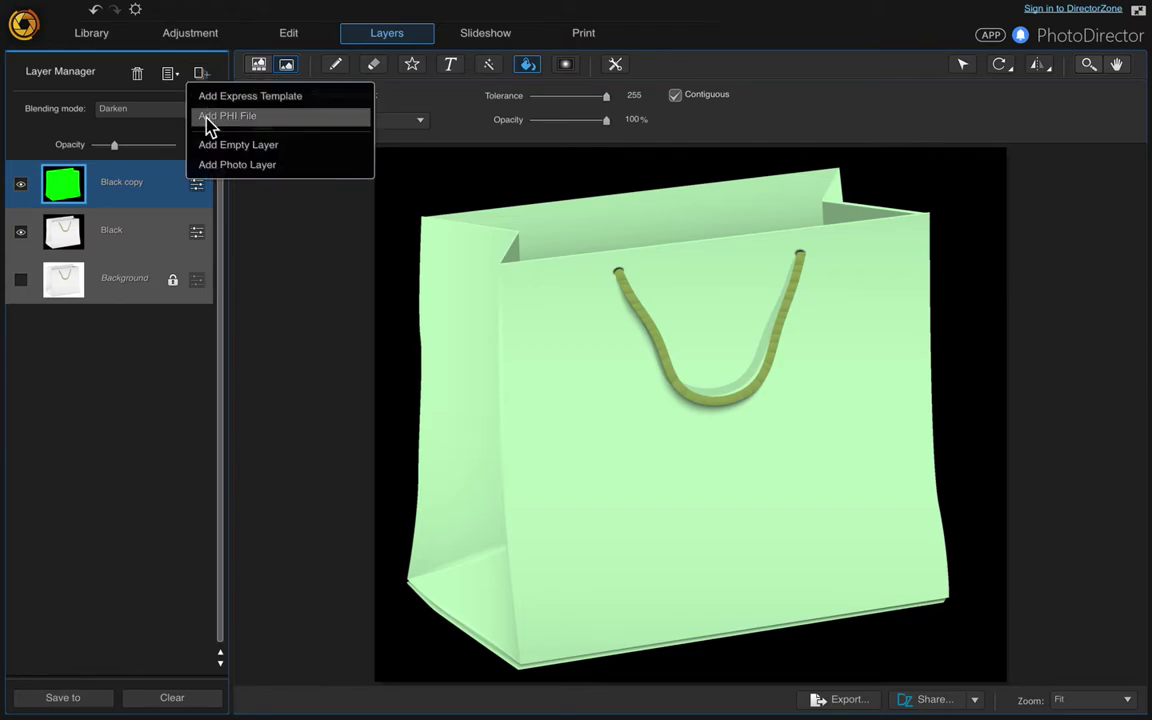
click(224, 178)
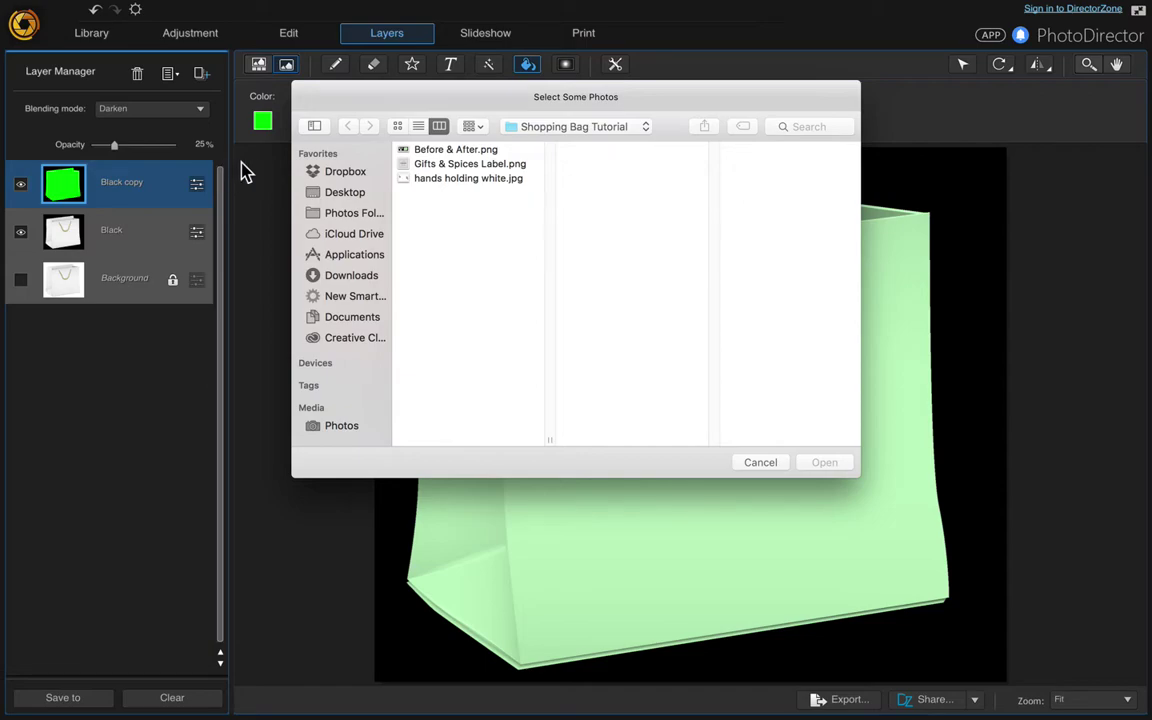
double_click(463, 165)
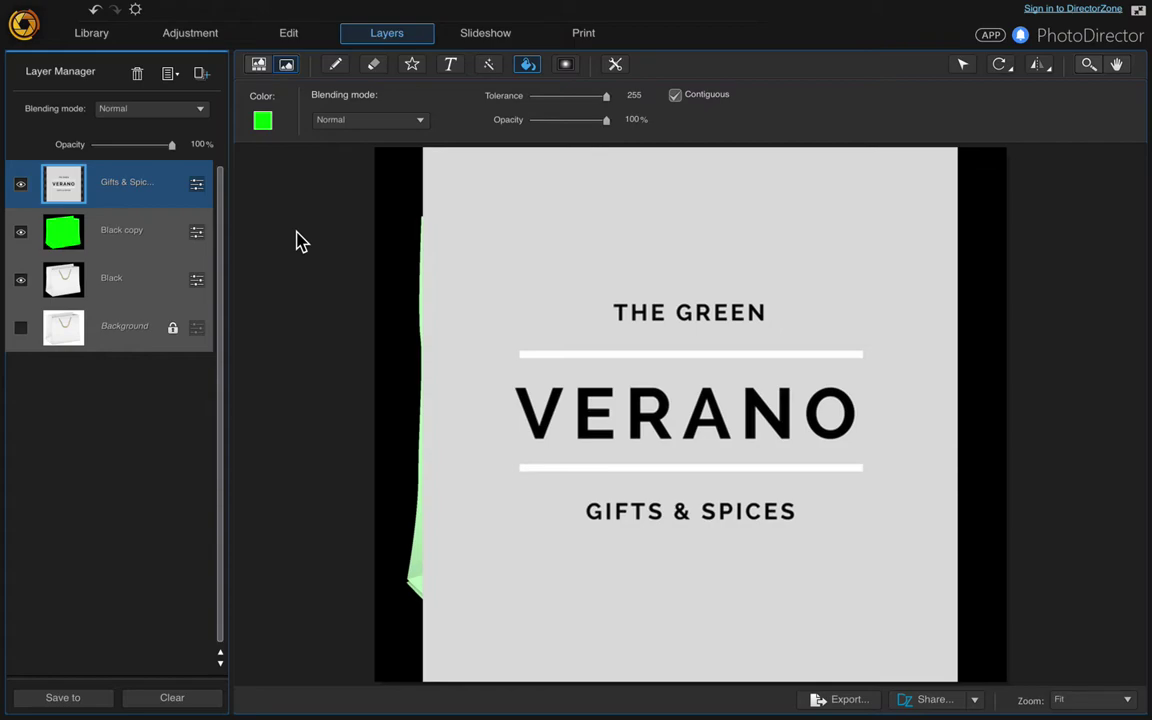
click(490, 66)
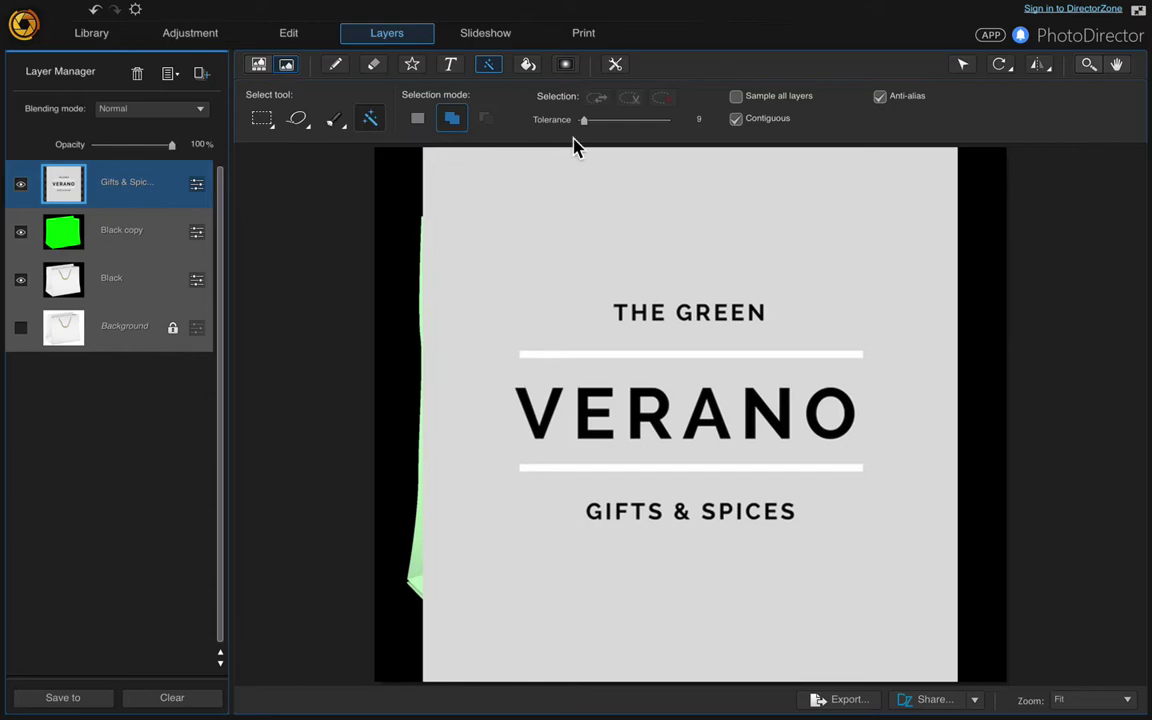
With Contiguous off, select the label's grey background, delete it and clear the selection.
click(737, 121)
click(614, 248)
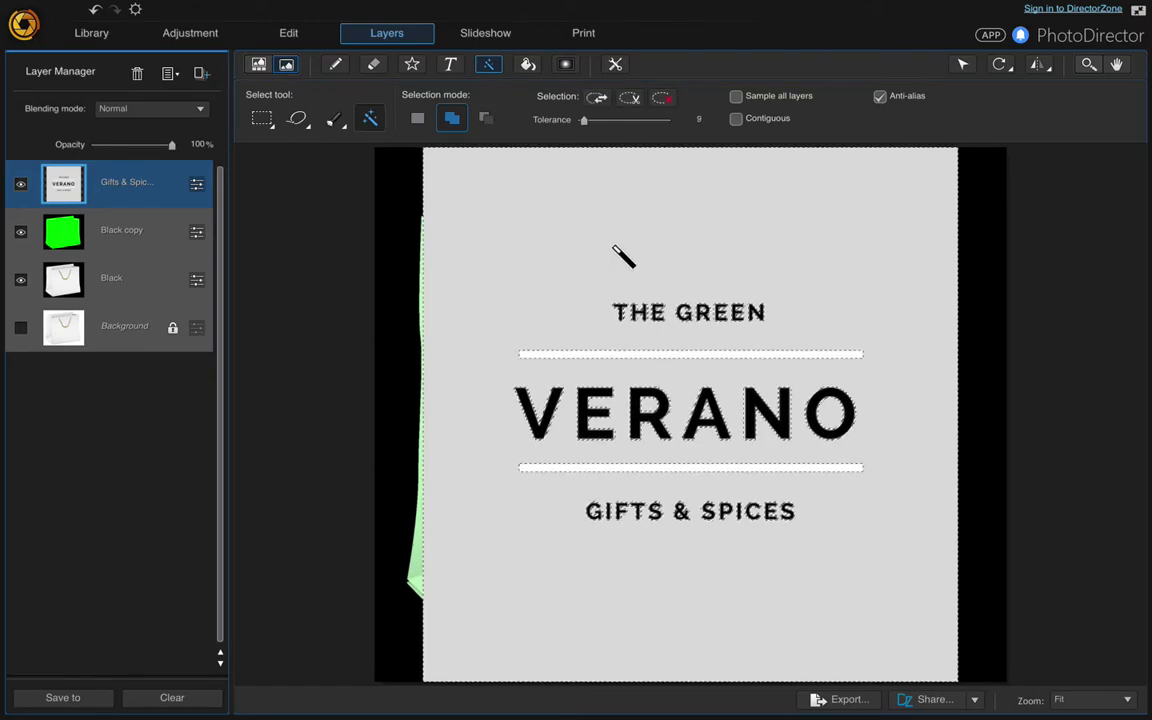
click(630, 100)
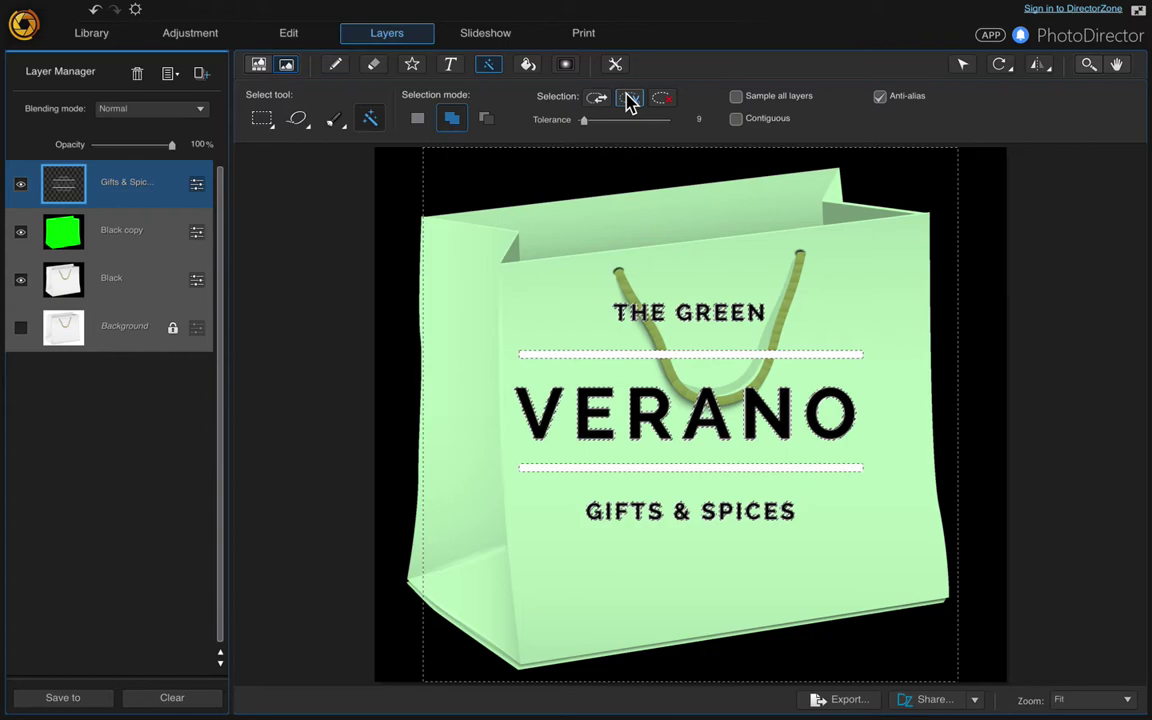
click(660, 101)
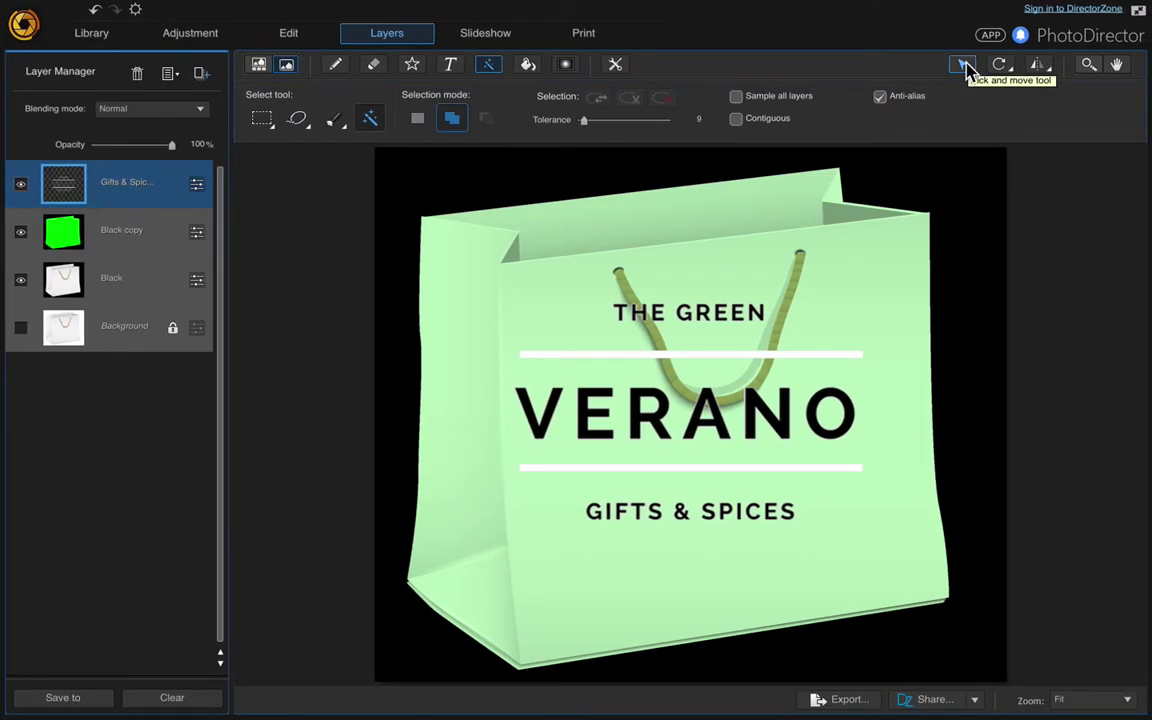
Shrink the label, place it on the bag's lower front centre, and tilt it to match.
click(963, 65)
drag(957, 679, 725, 437)
drag(555, 325, 751, 502)
drag(725, 341, 706, 341)
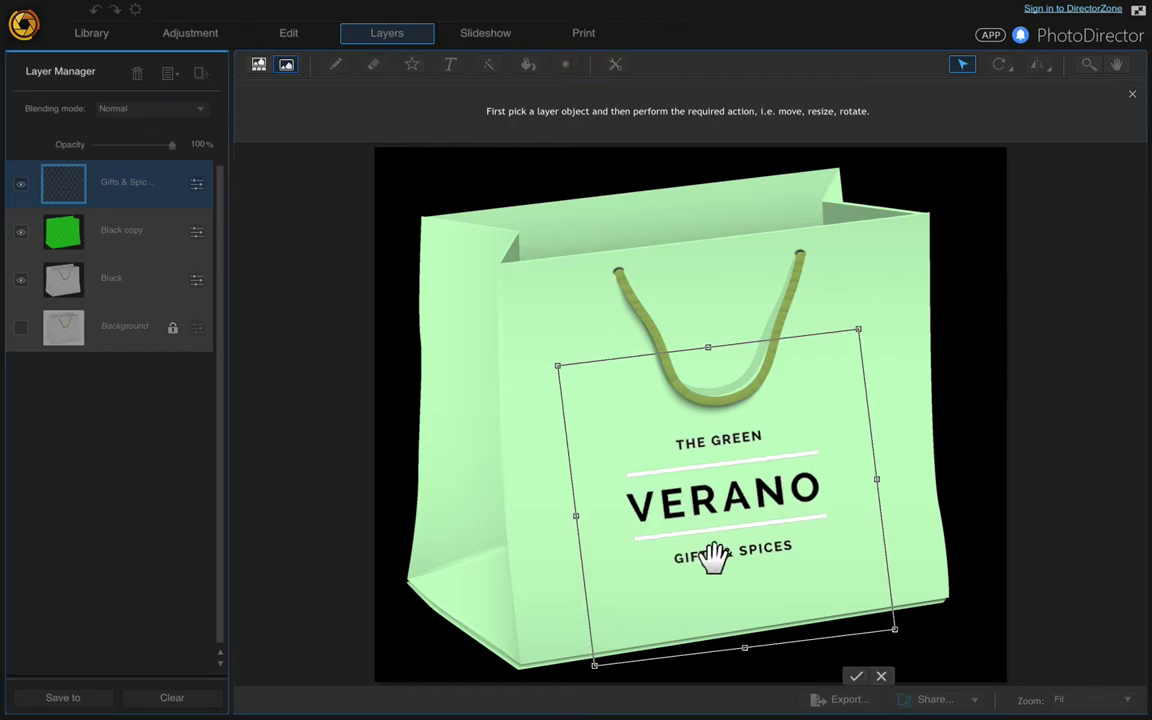
click(859, 678)
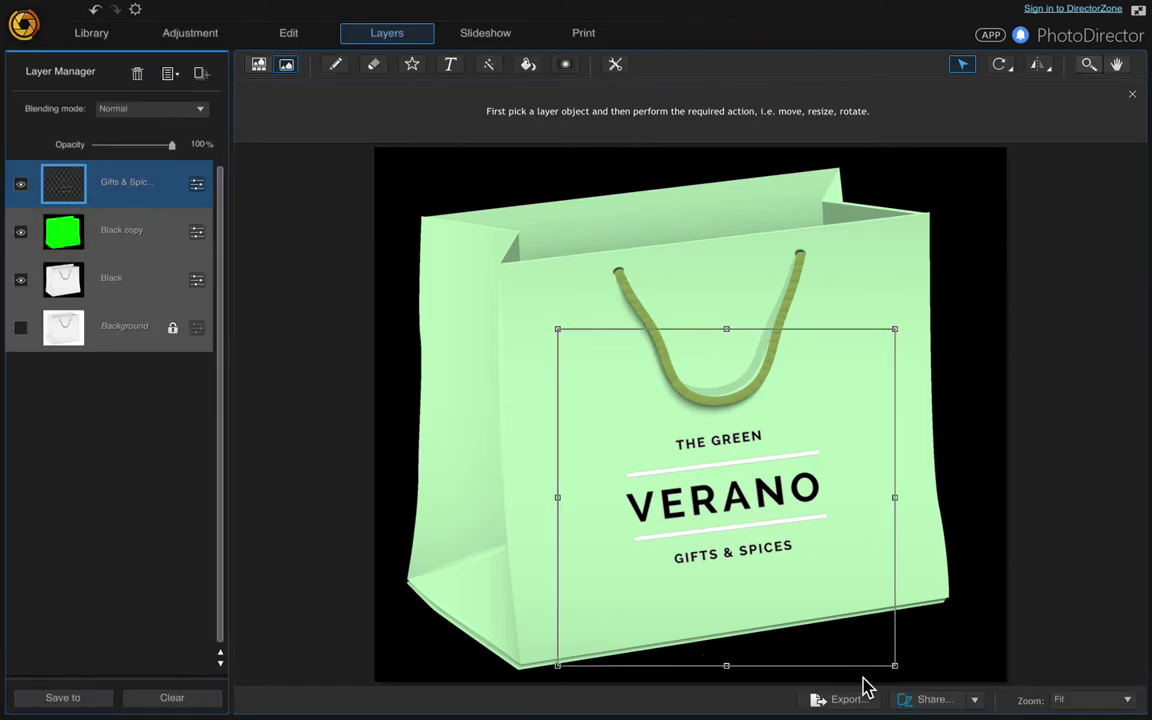
click(122, 296)
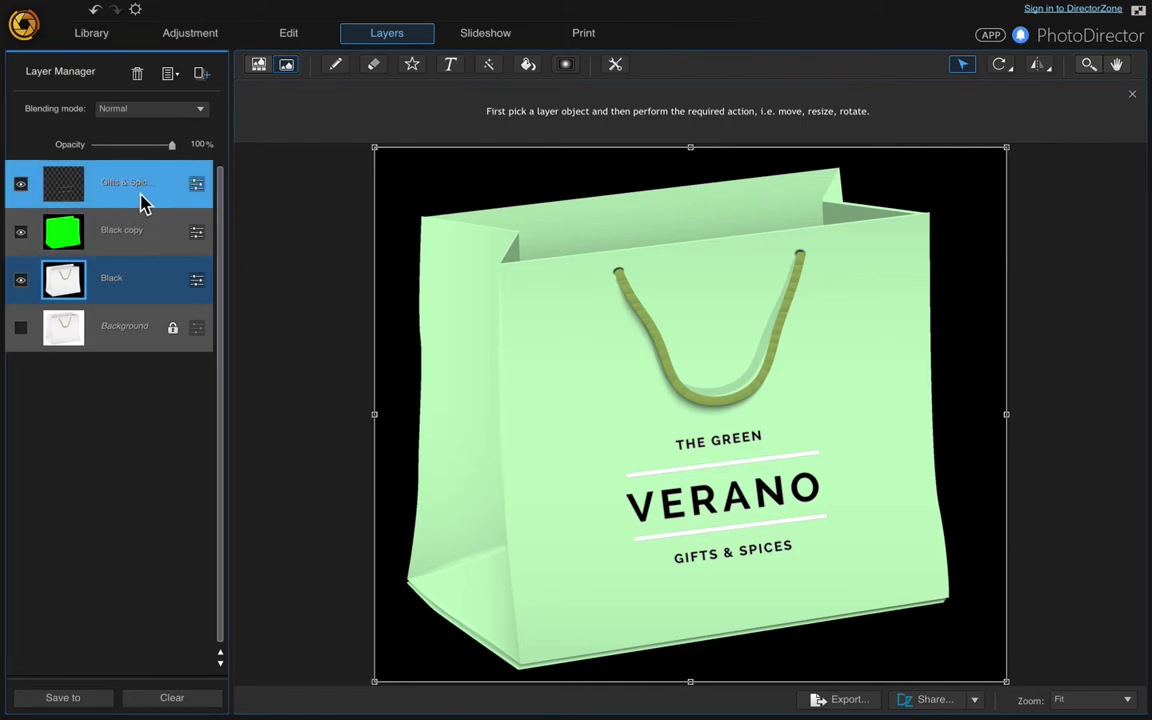
Add hands holding white.jpg as a new photo layer above the label layer.
click(203, 77)
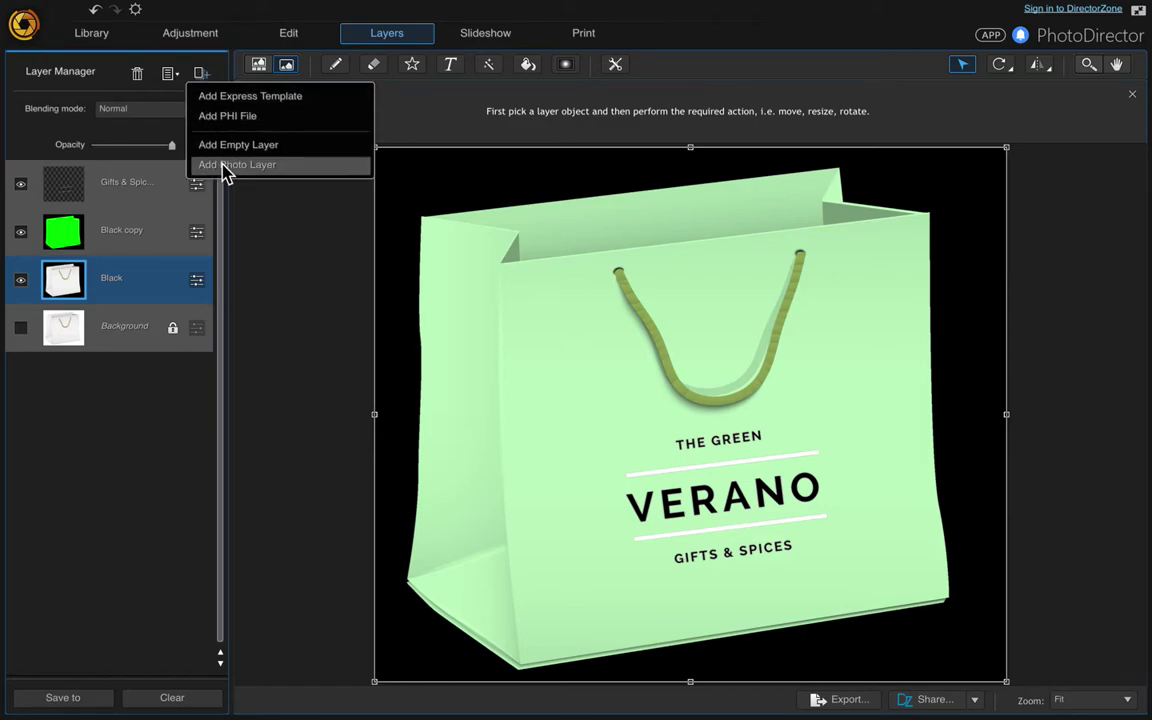
click(150, 189)
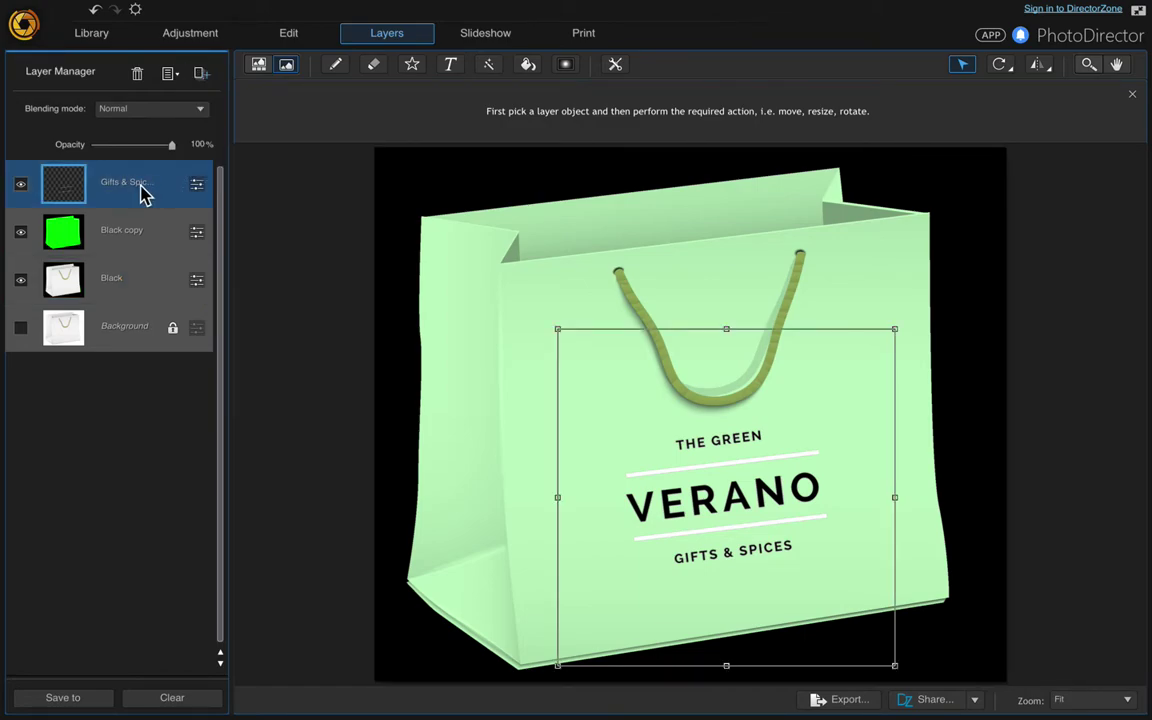
click(203, 75)
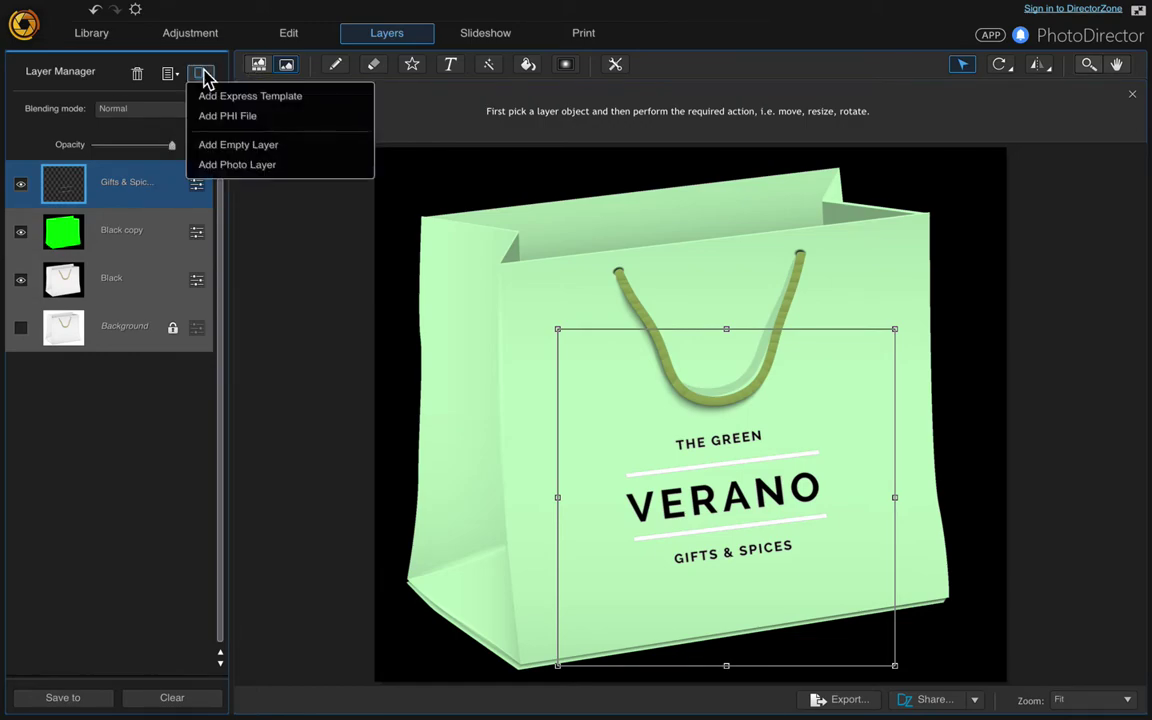
click(226, 165)
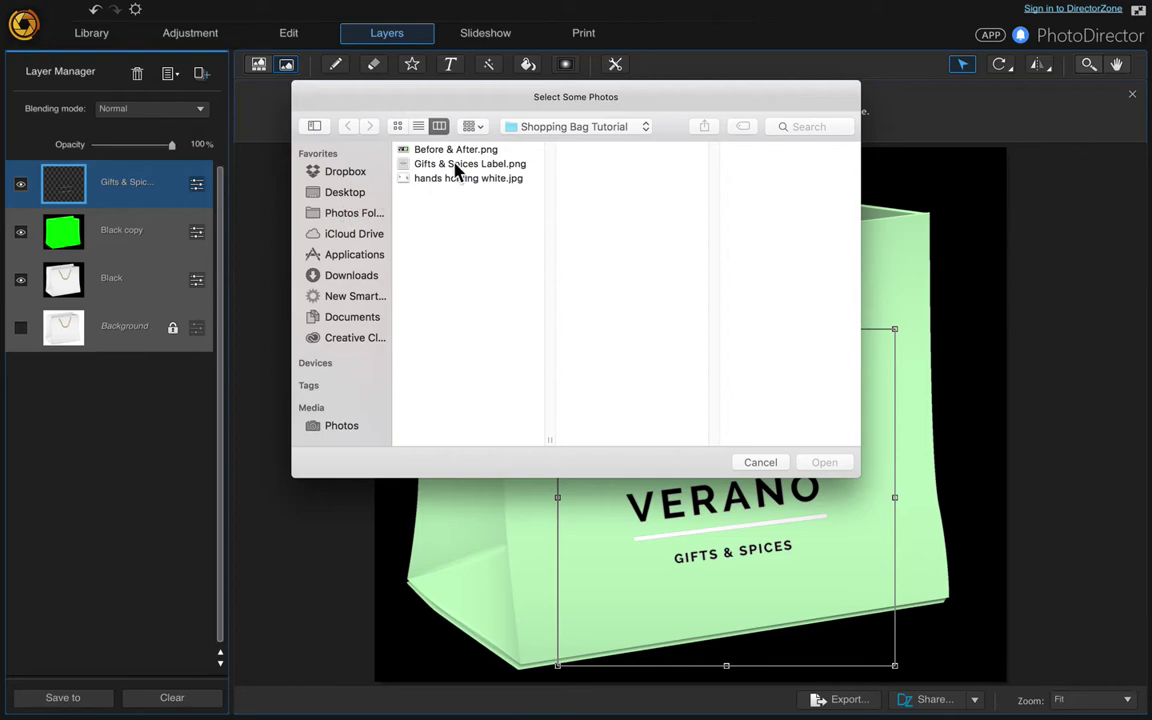
double_click(463, 180)
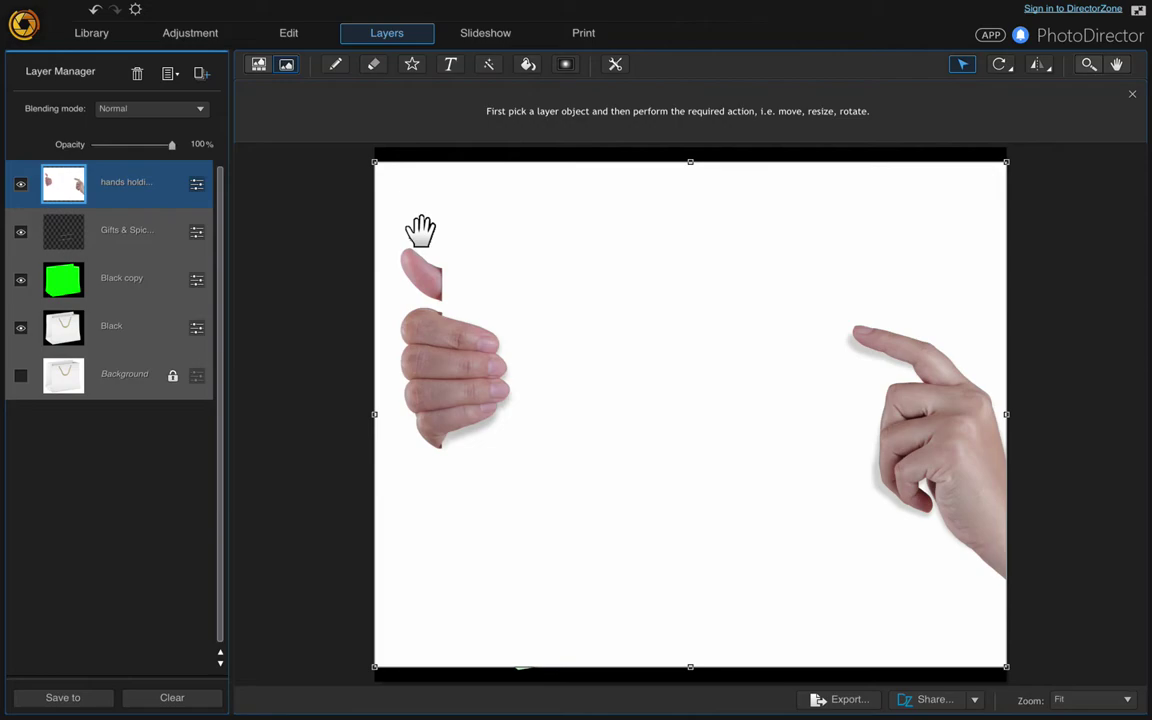
Trace a freehand lasso selection around the left hand in the hands photo.
click(490, 68)
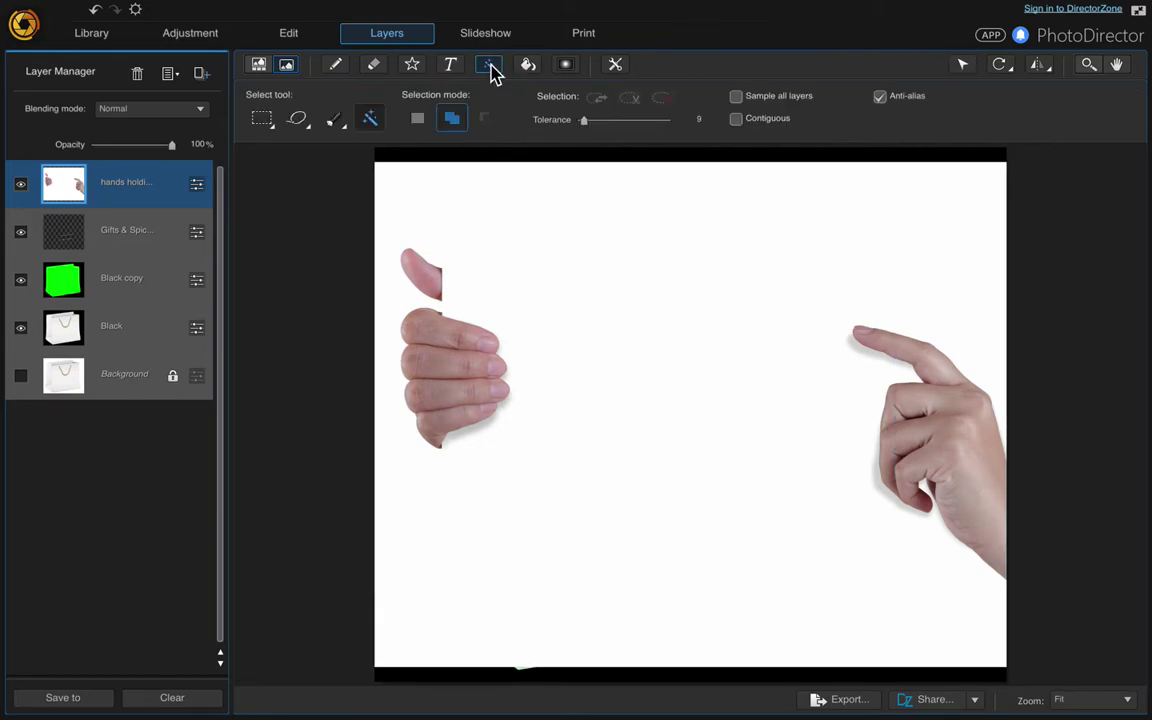
click(308, 128)
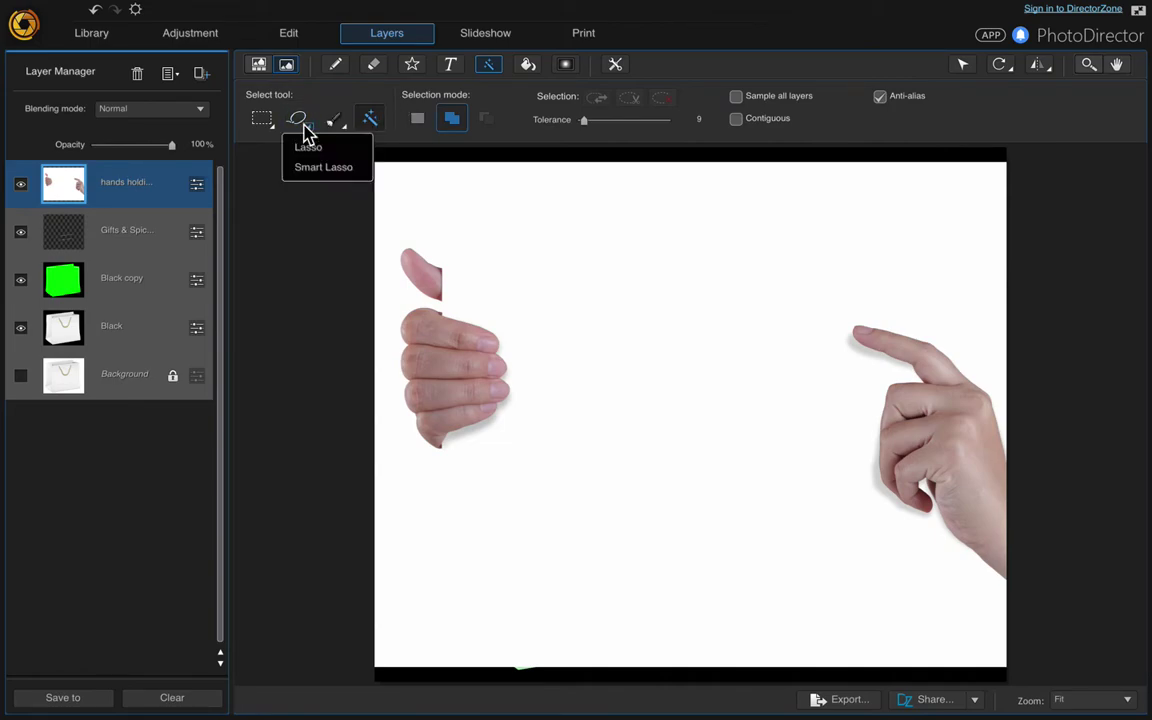
click(309, 152)
mouse_move(410, 238)
mouse_down()
mouse_move(402, 451)
mouse_move(412, 467)
mouse_move(472, 465)
mouse_move(502, 445)
mouse_move(529, 390)
mouse_move(512, 332)
mouse_move(413, 230)
mouse_up()
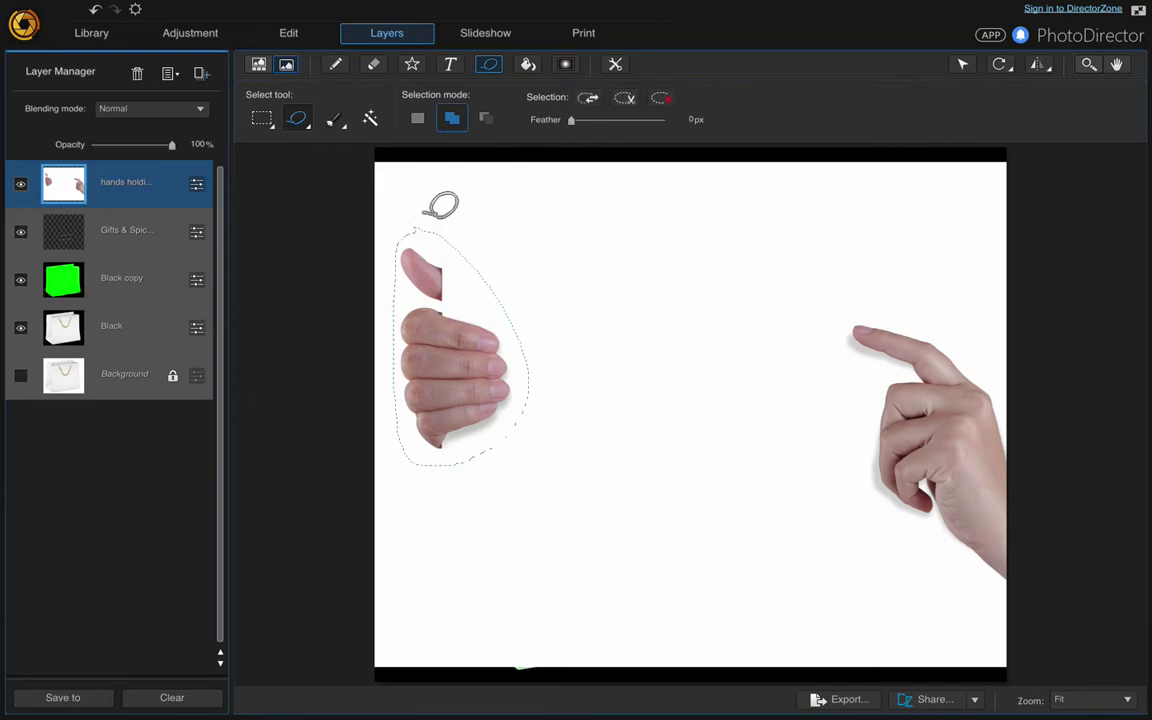
Cut the selected hand, paste it as new Layer 1, and select the hands photo layer.
key(Delete)
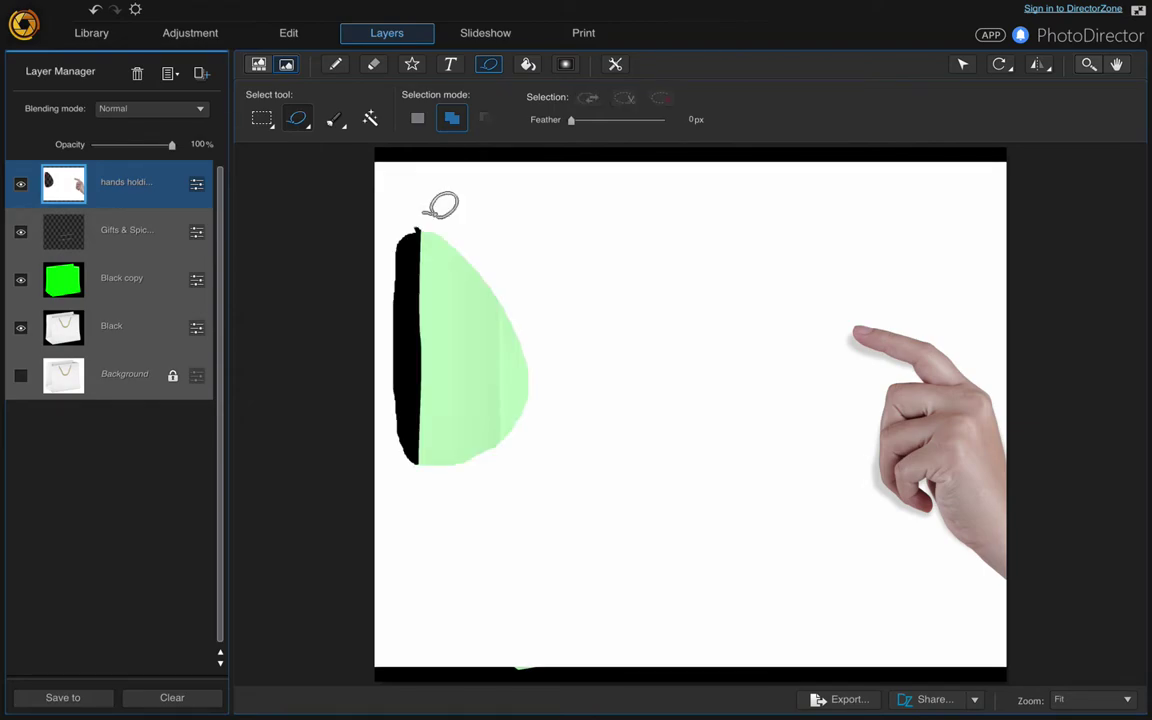
key(ctrl+v)
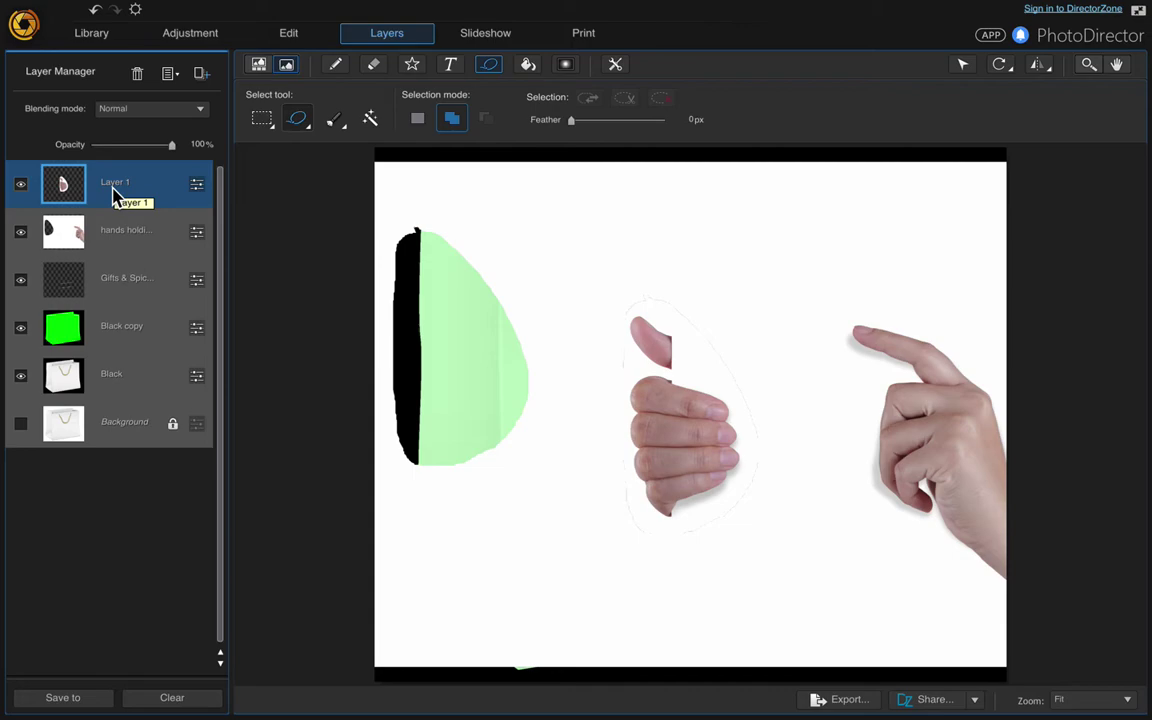
click(124, 232)
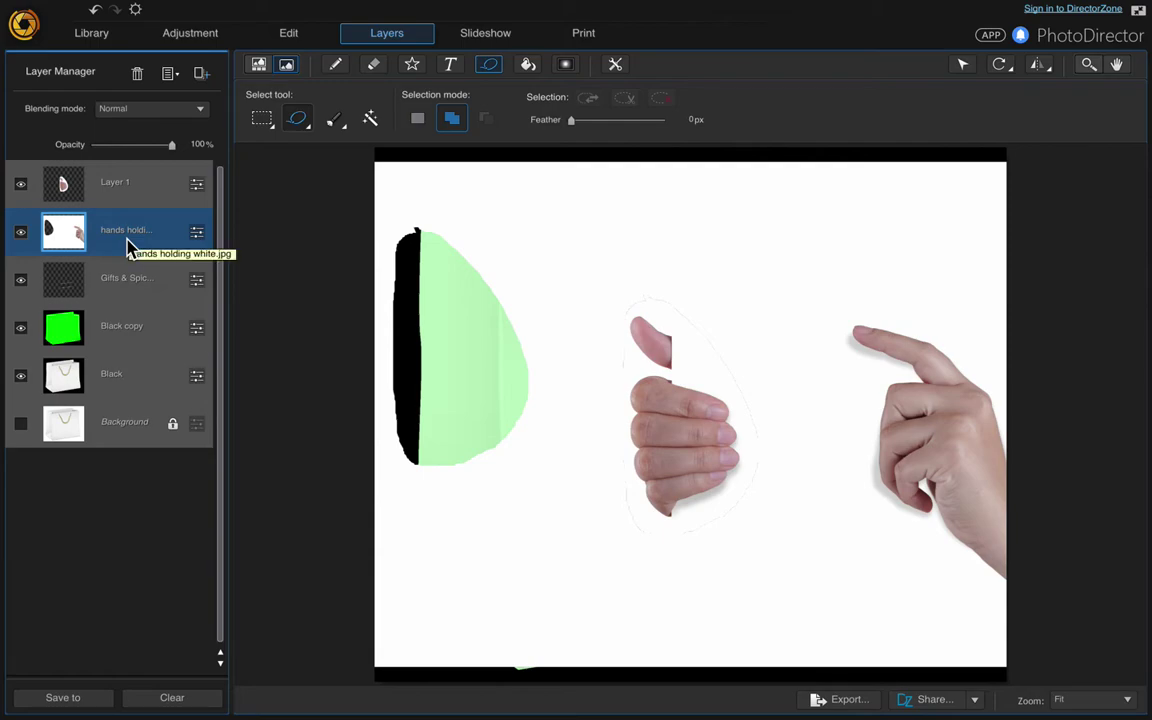
Delete the hands holding white photo layer.
right_click(128, 241)
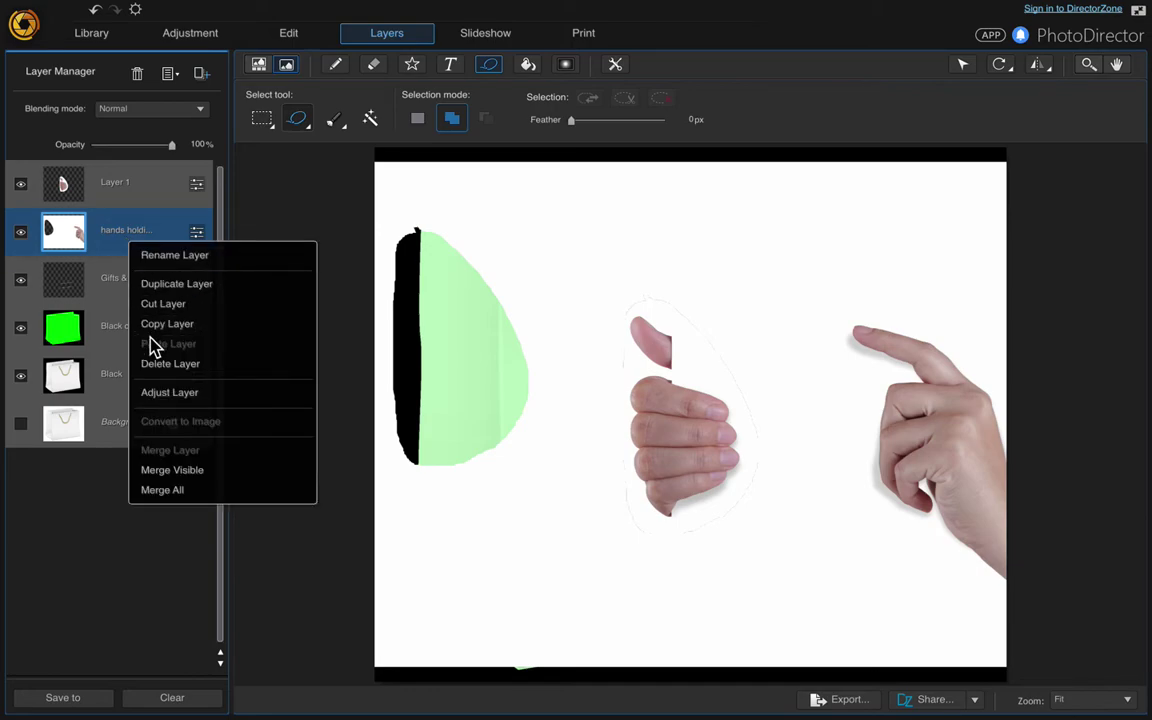
click(160, 363)
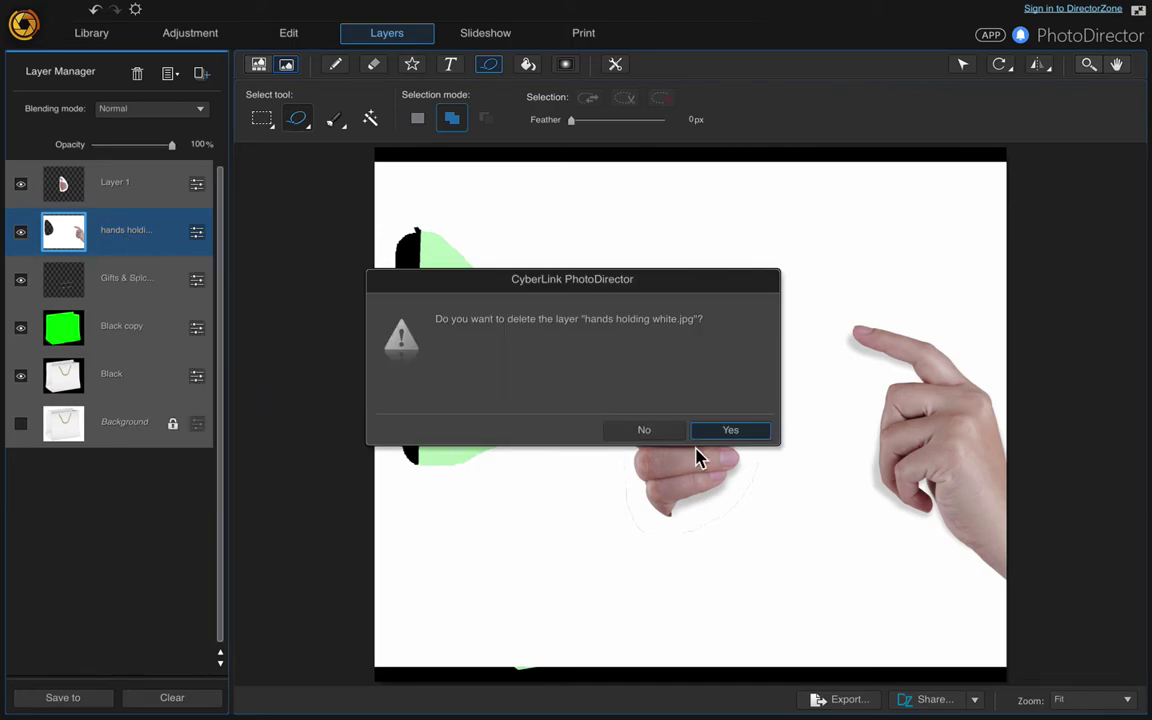
click(751, 437)
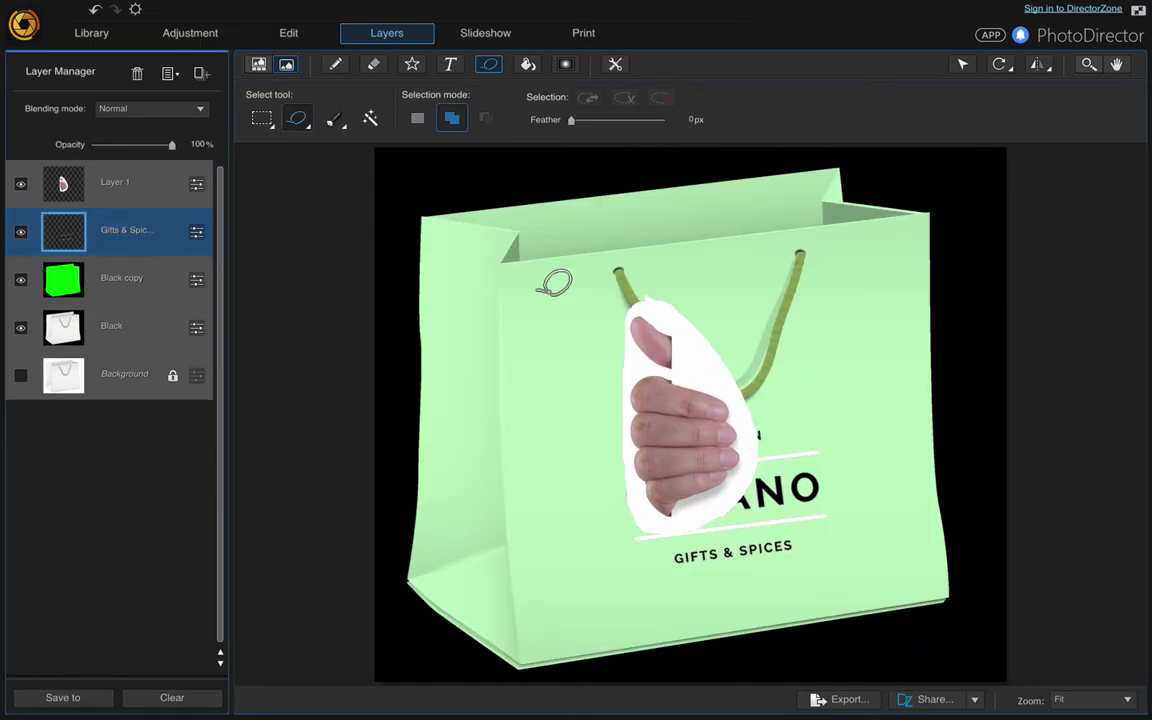
Select Layer 1 and hide the label, green bag copy and Black bag layers.
click(118, 177)
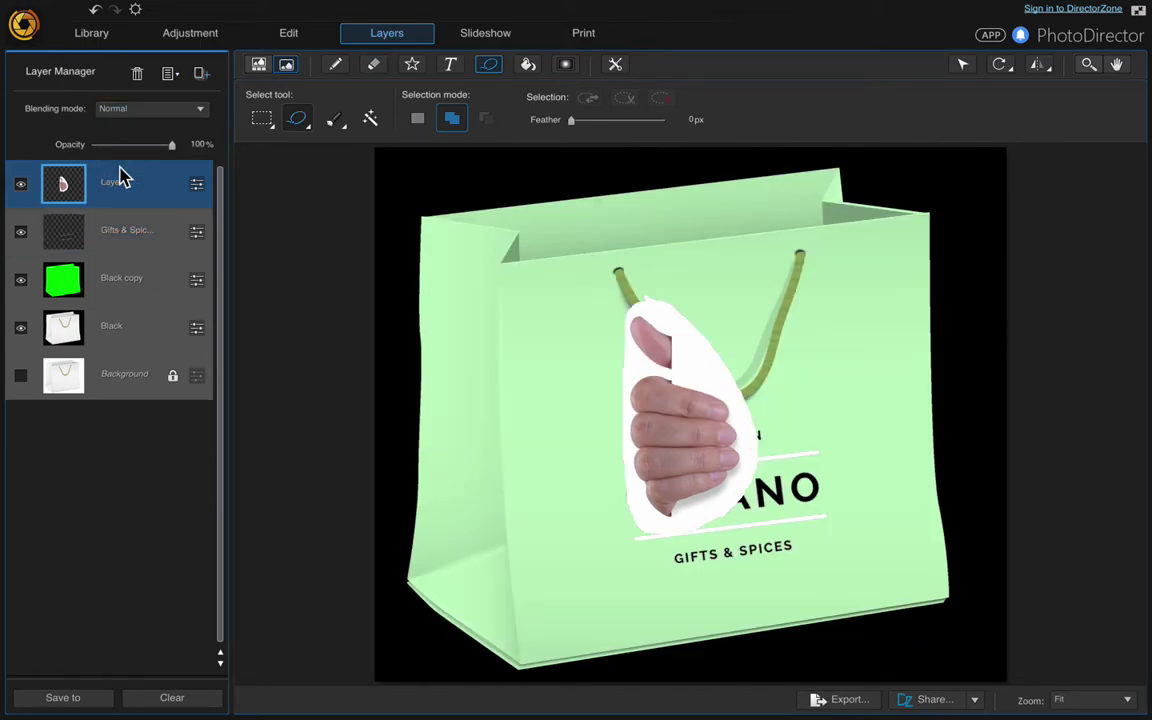
click(20, 232)
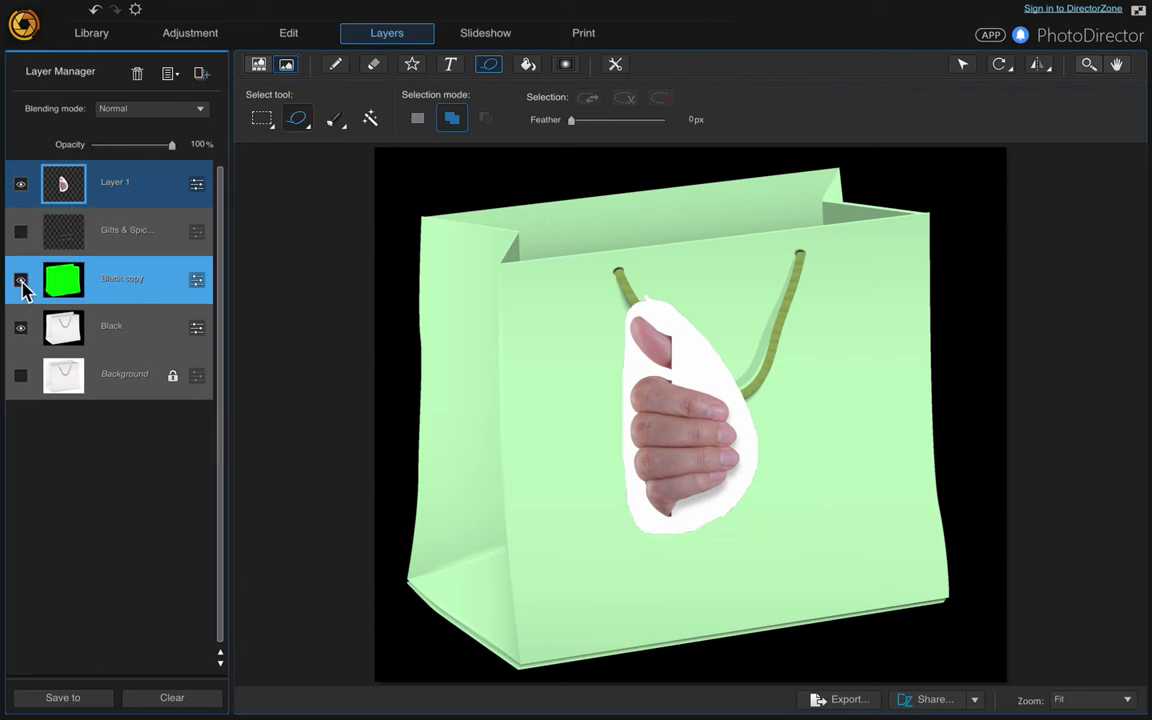
click(20, 280)
click(20, 330)
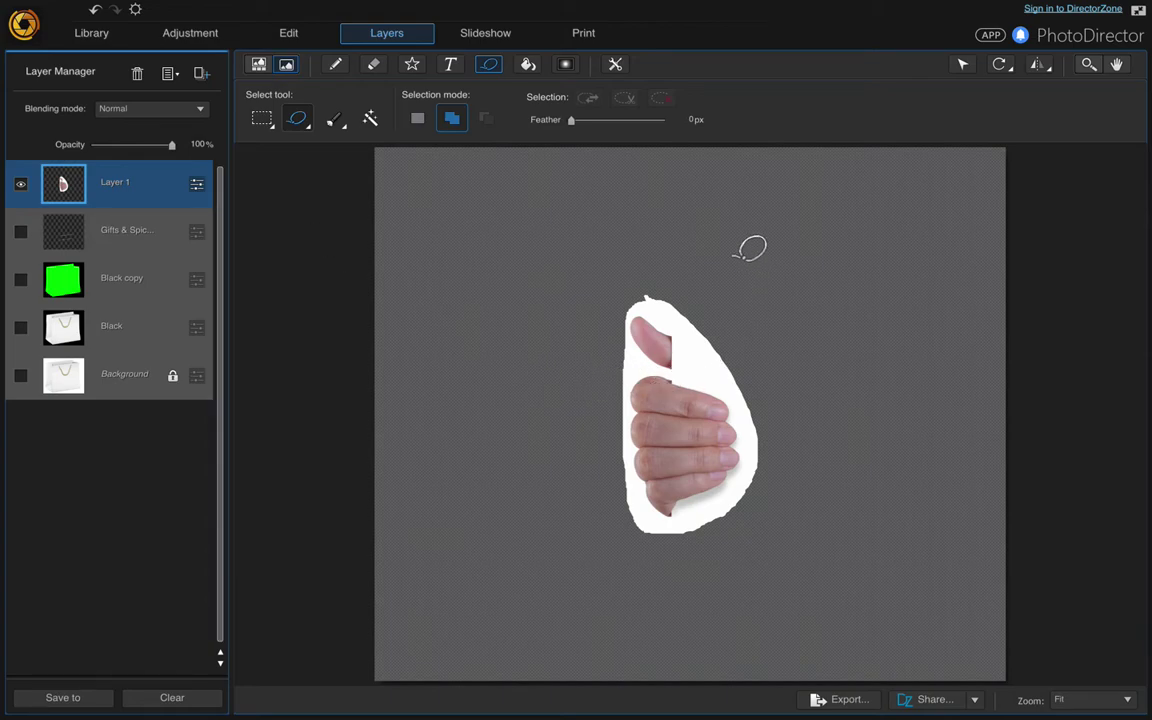
Use similar-colour selection to delete the white background and remaining white fringe around the hand.
click(370, 120)
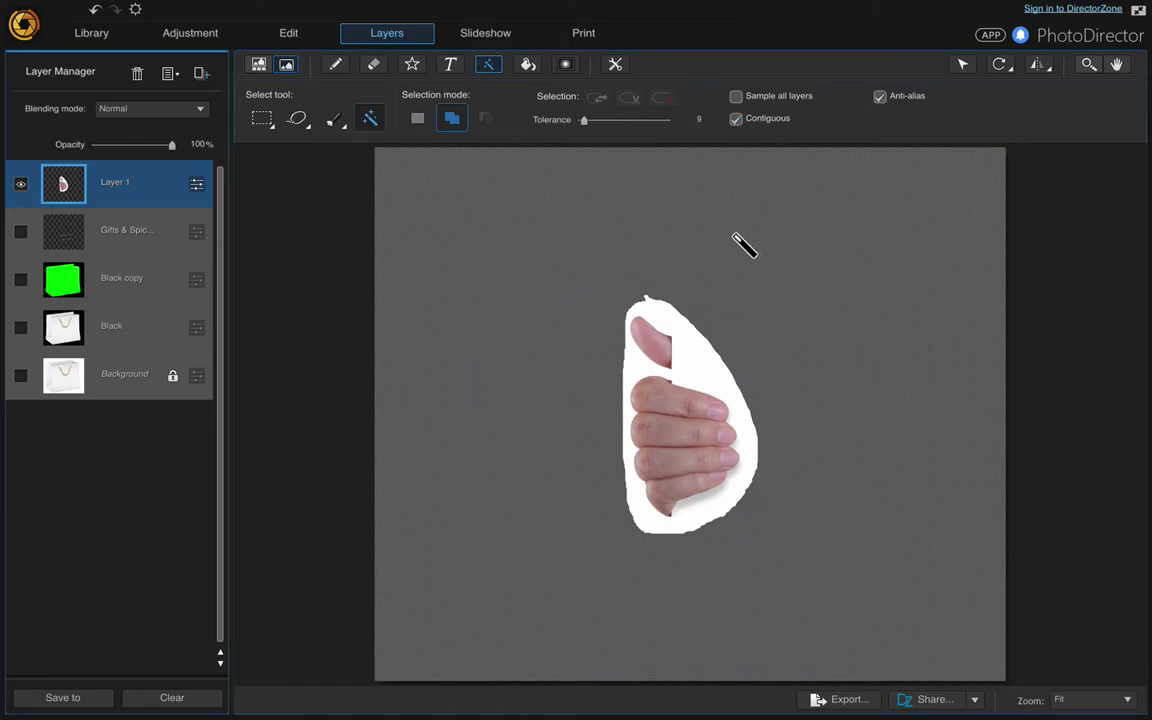
click(694, 370)
click(630, 100)
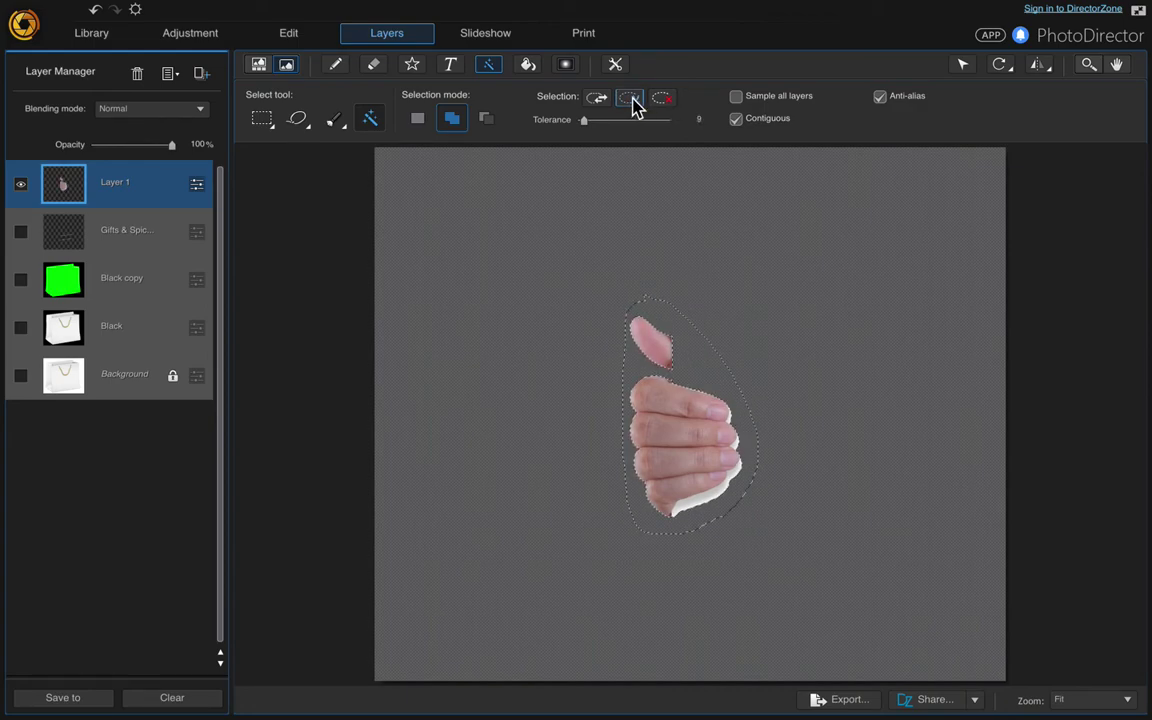
click(660, 100)
click(726, 492)
click(730, 420)
click(95, 10)
click(661, 99)
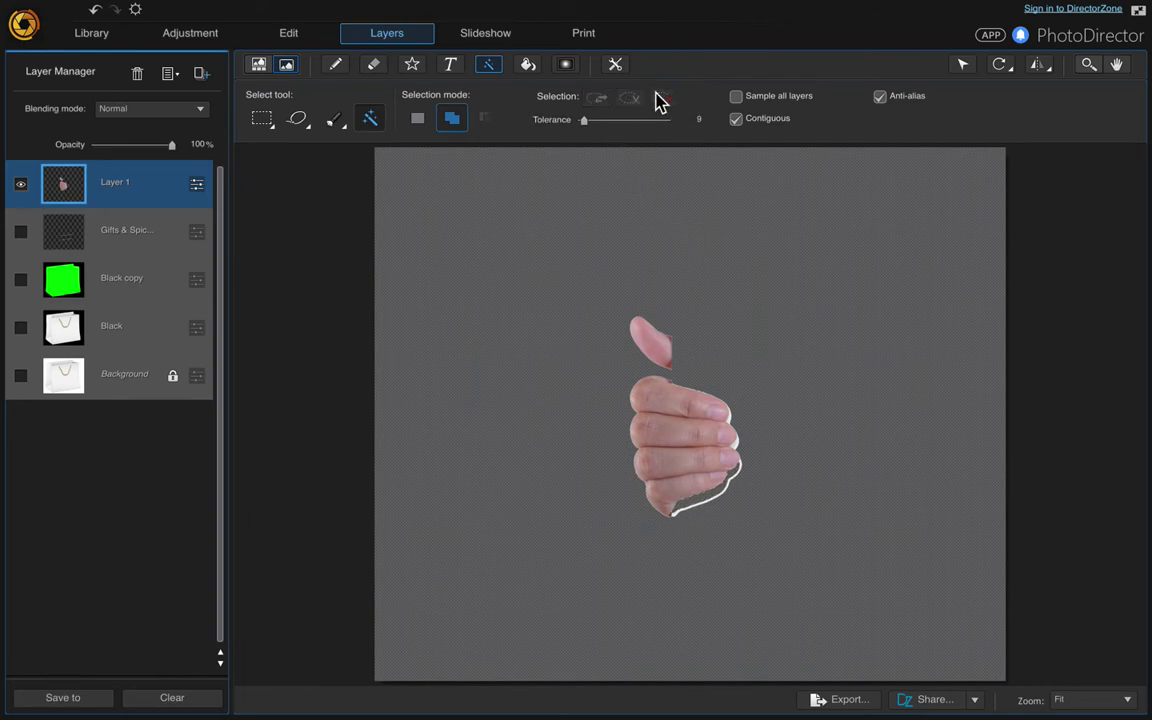
At 200% zoom, delete the thin white string outline, then return to 100% zoom.
click(1097, 702)
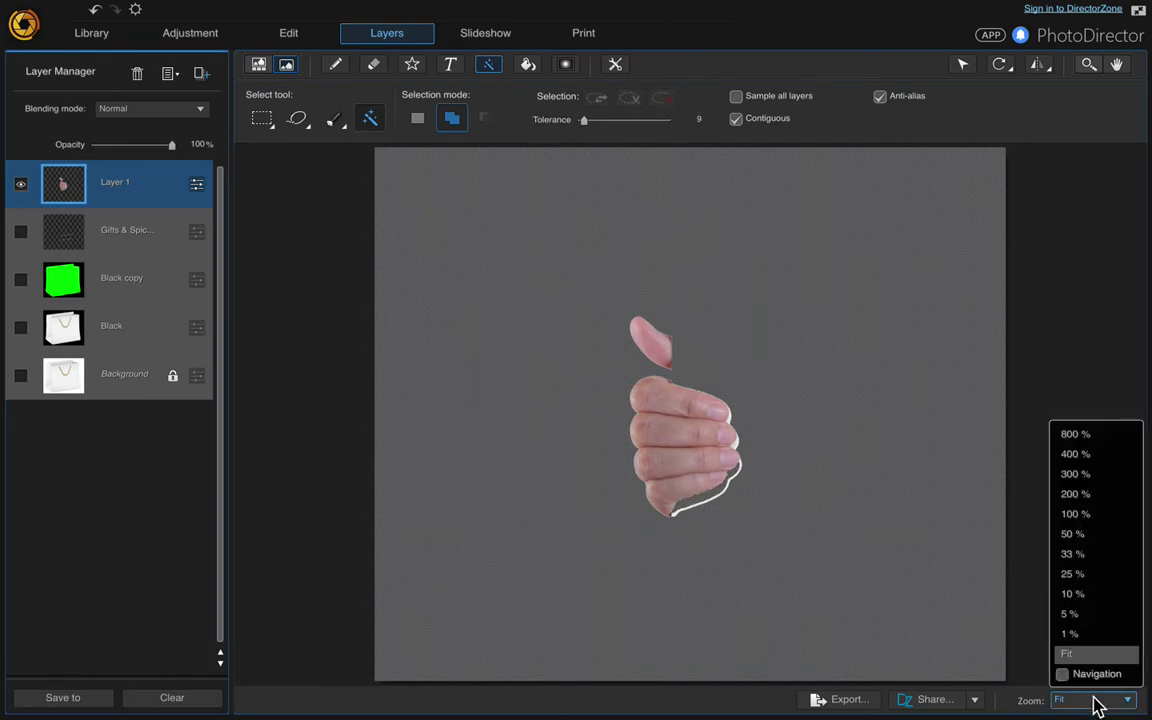
click(1100, 494)
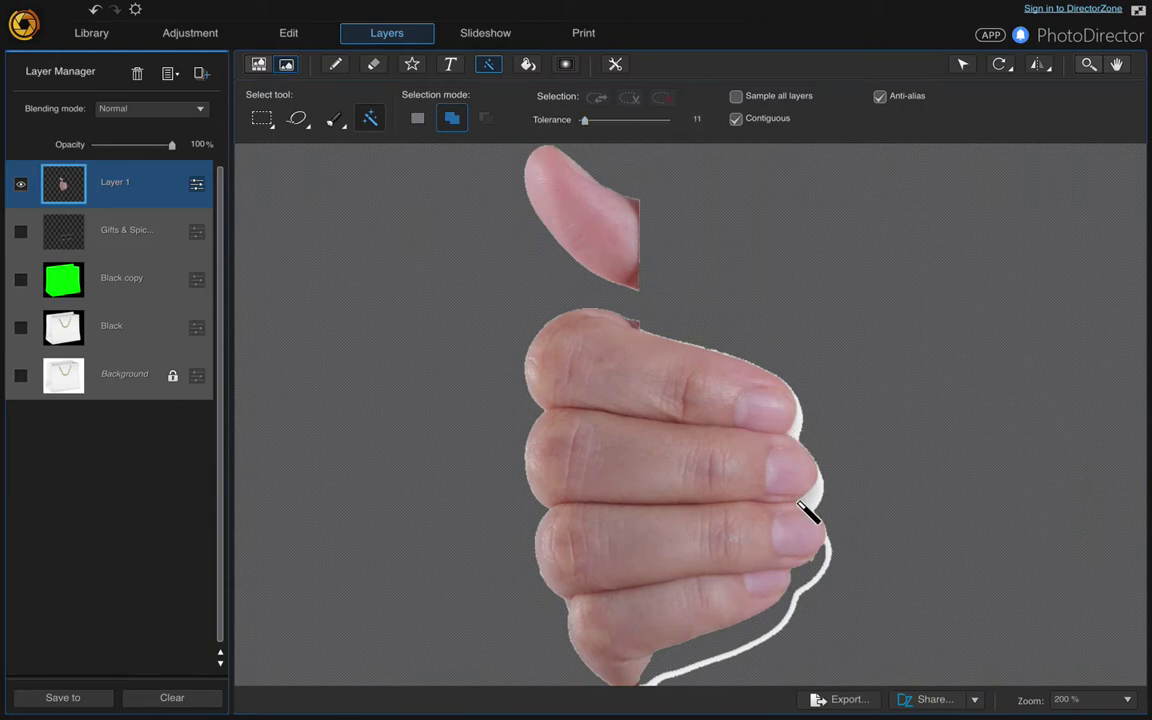
click(821, 573)
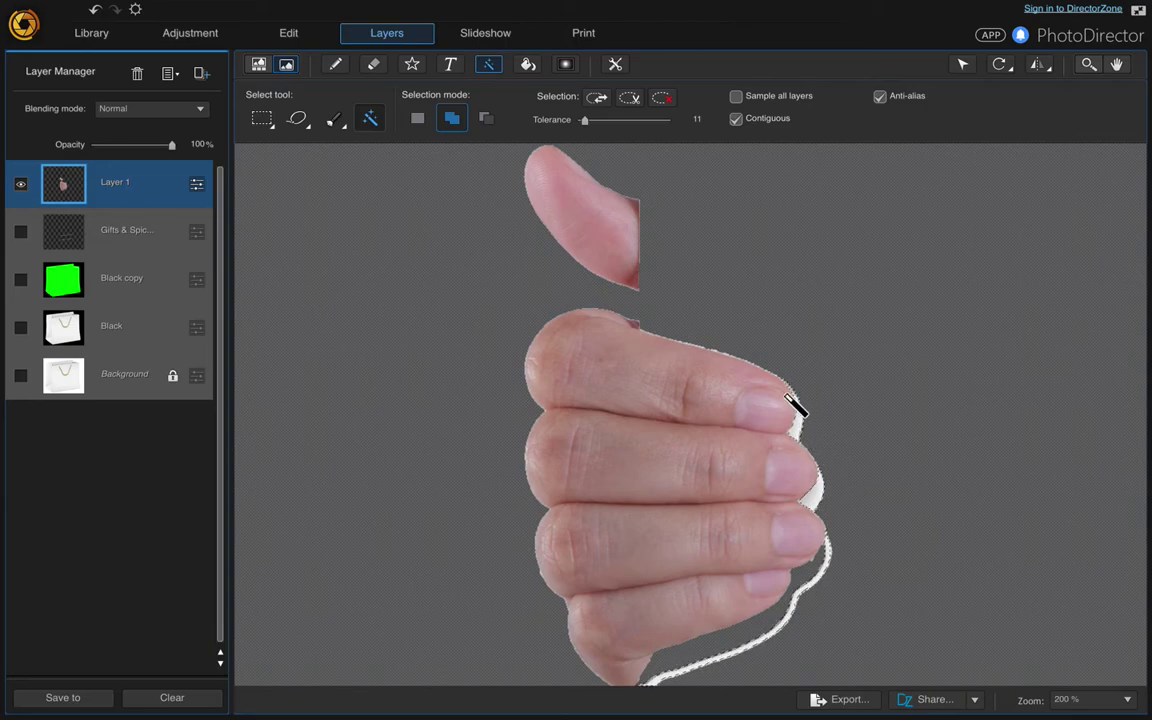
click(630, 102)
click(659, 100)
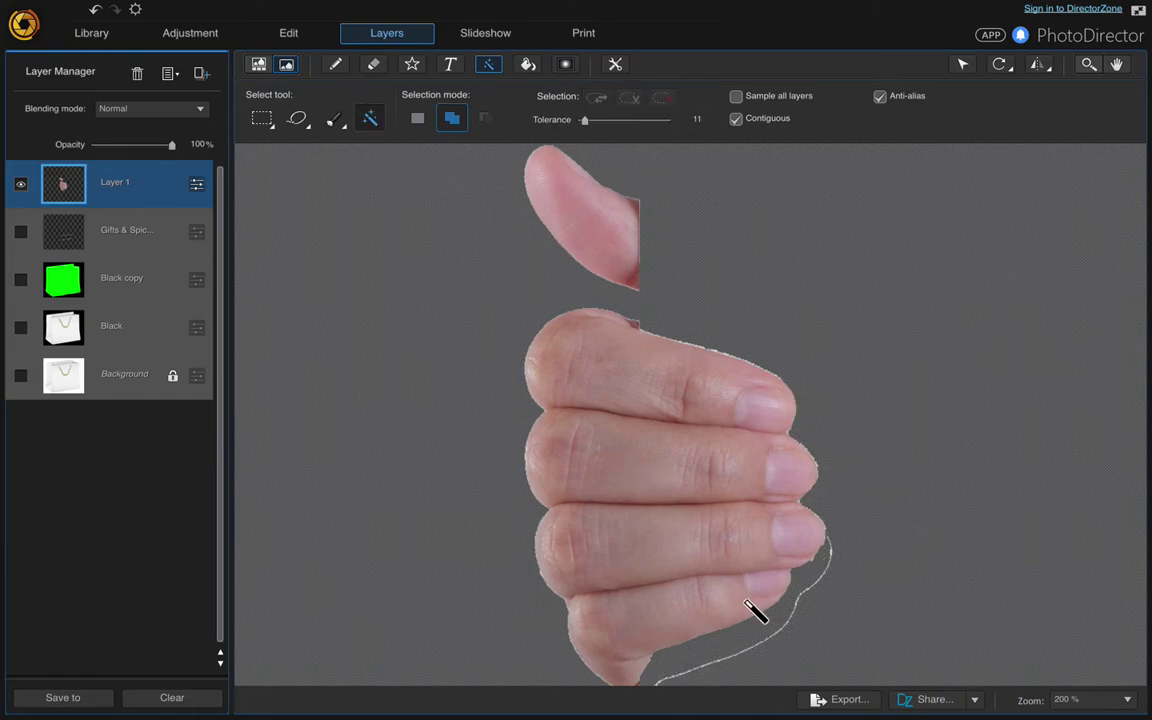
click(1122, 699)
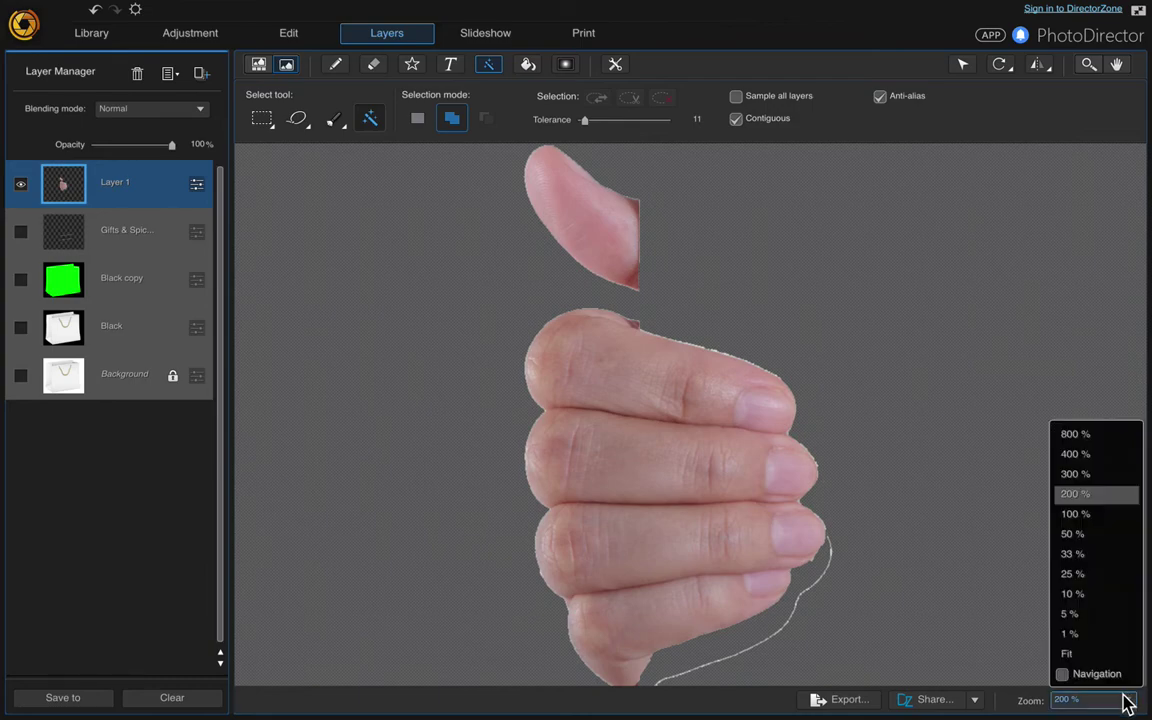
click(1071, 514)
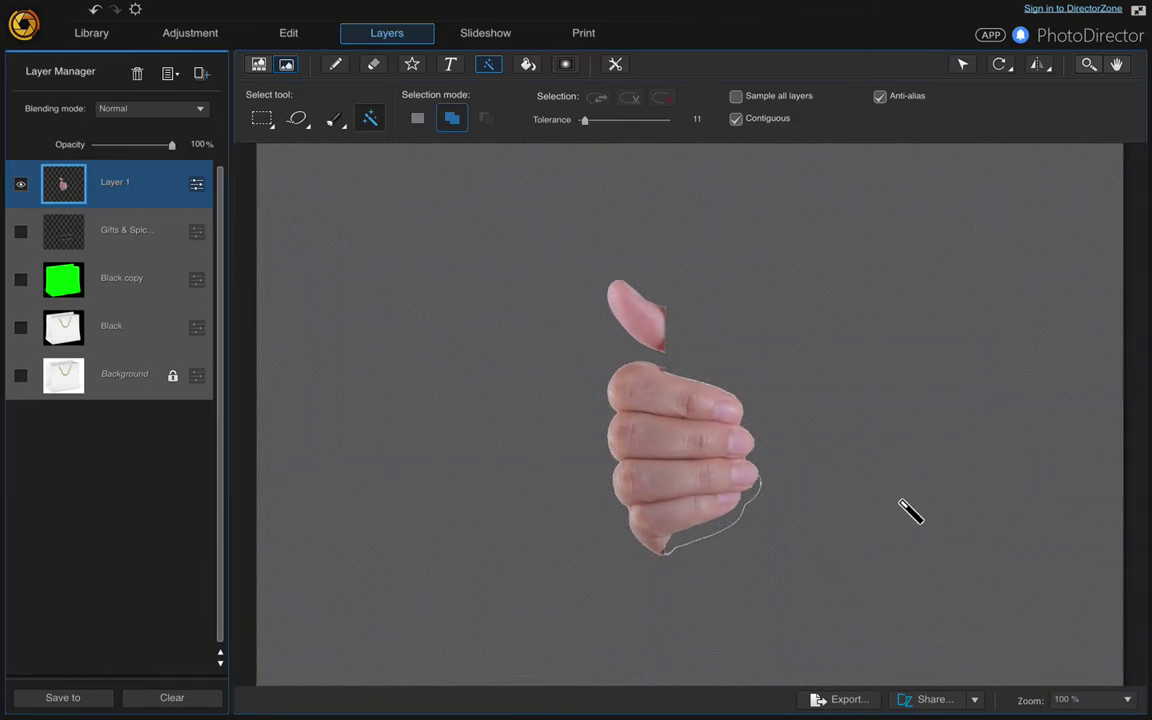
Erase stray white edge pixels with a 4 px pencil eraser, then set zoom to Fit.
click(375, 70)
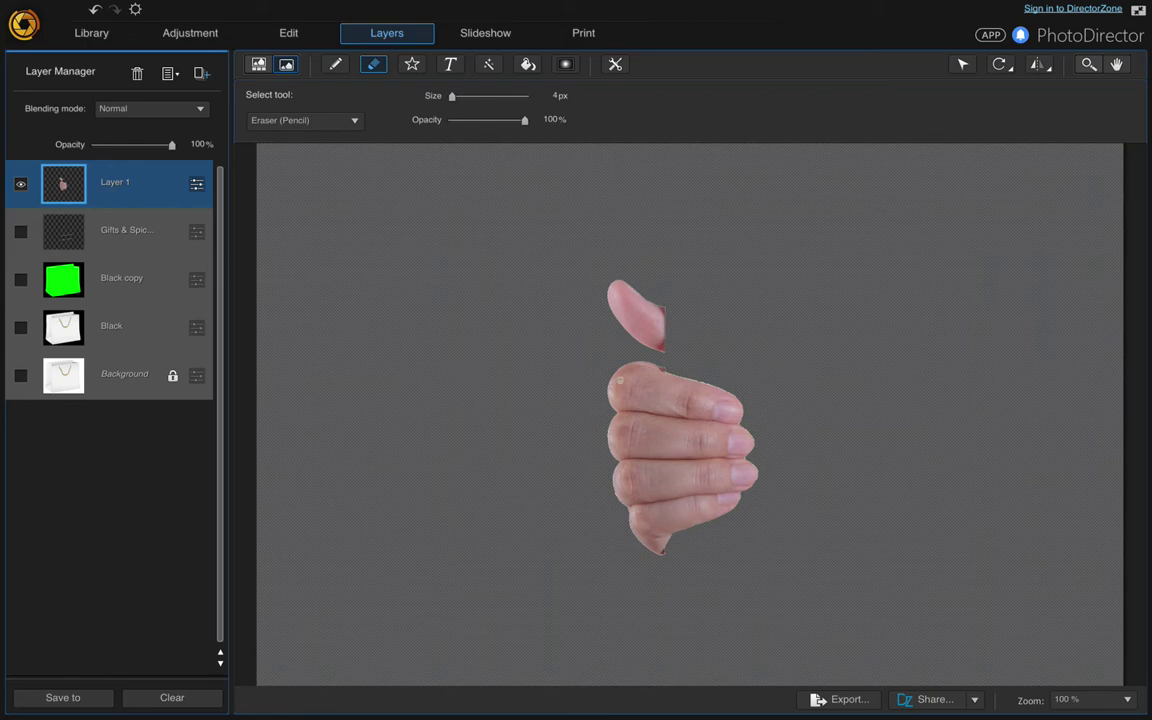
click(1106, 700)
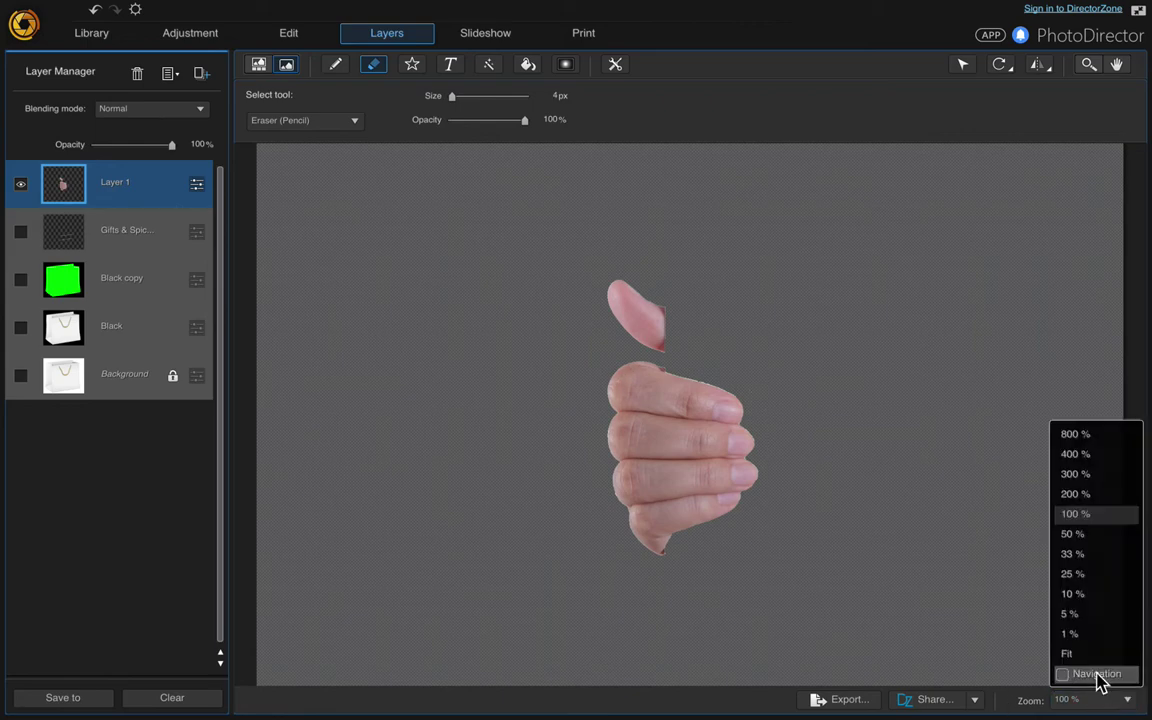
click(1088, 652)
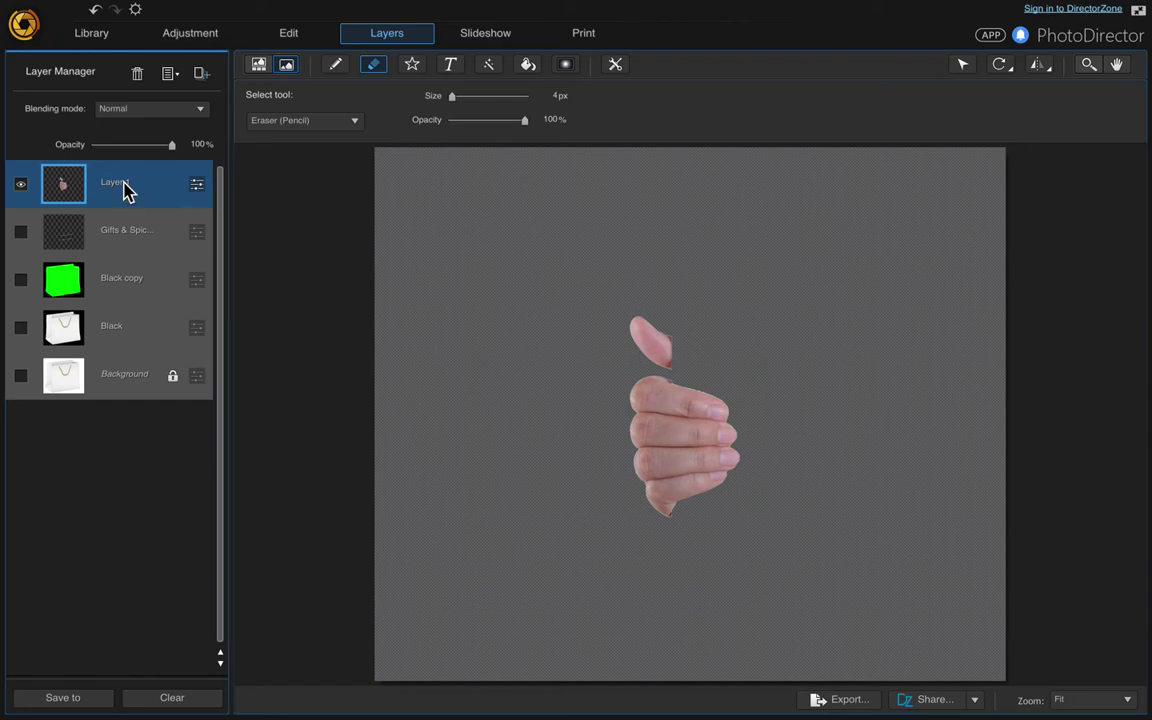
Duplicate Layer 1 and flip the copy horizontally to create a mirrored hand.
key(BackSpace)
double_click(145, 184)
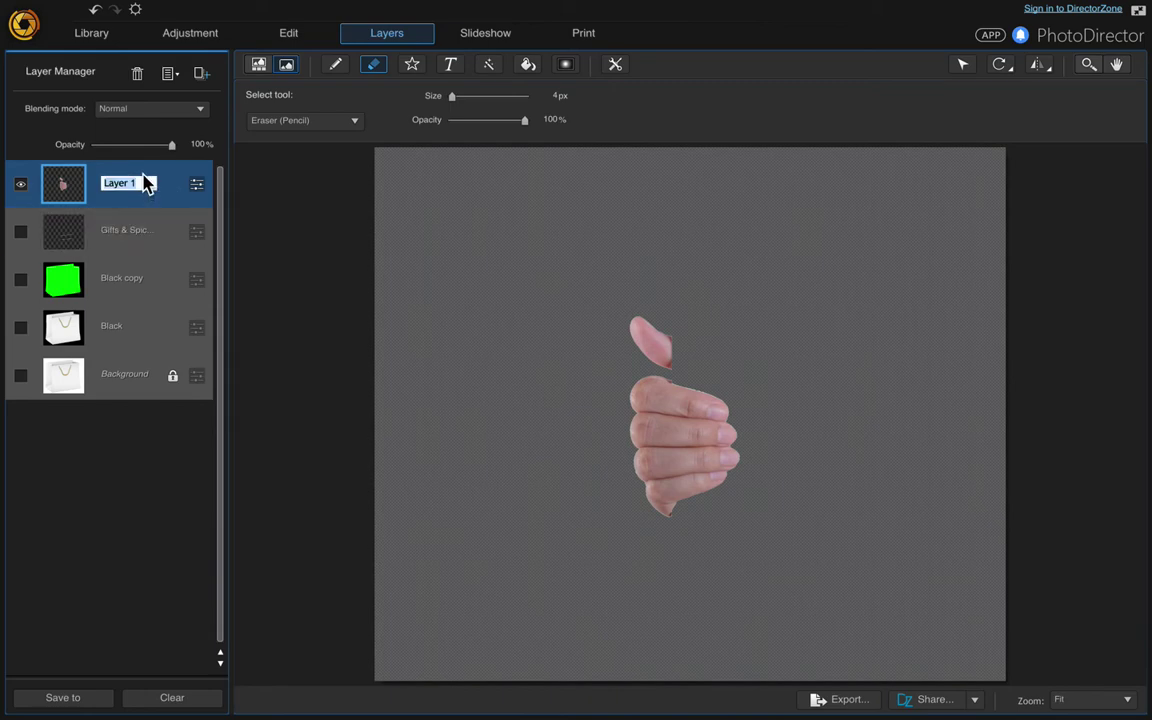
click(147, 216)
click(155, 190)
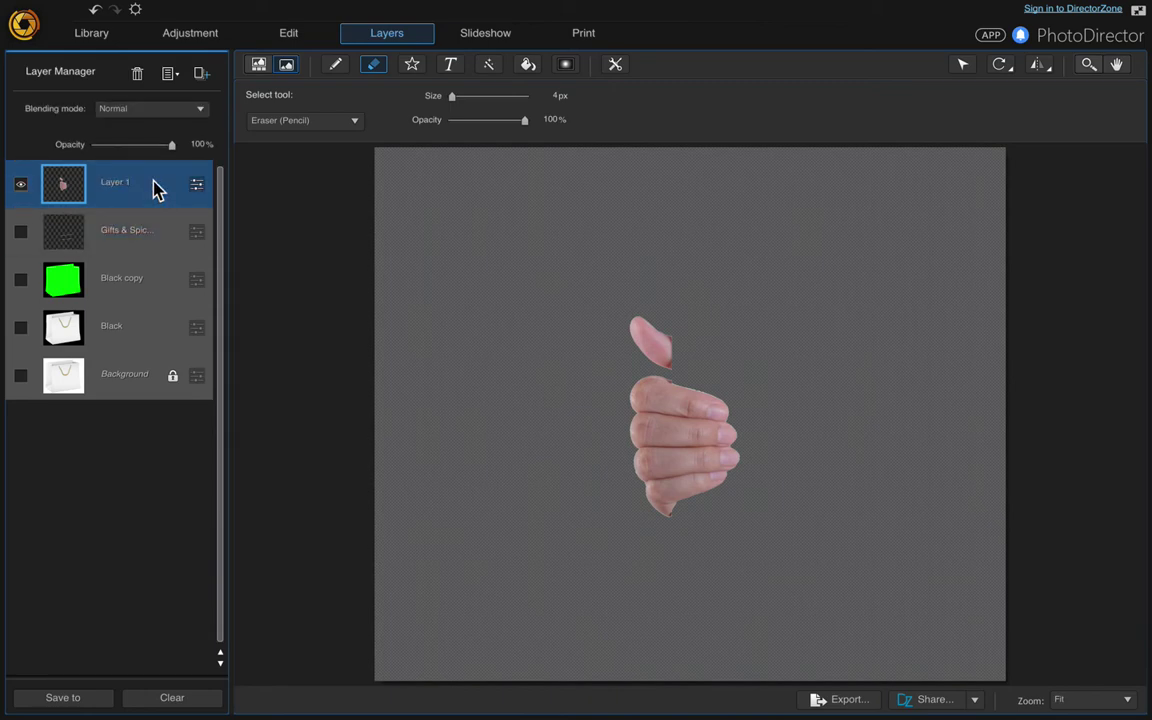
right_click(155, 190)
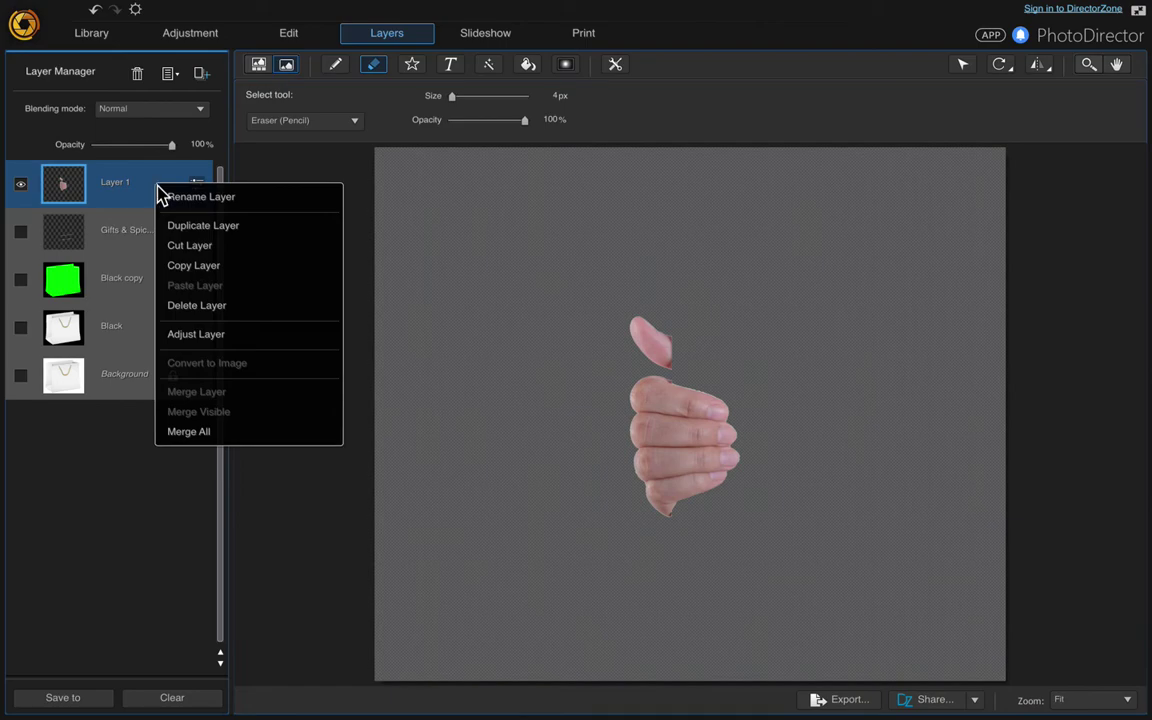
click(176, 226)
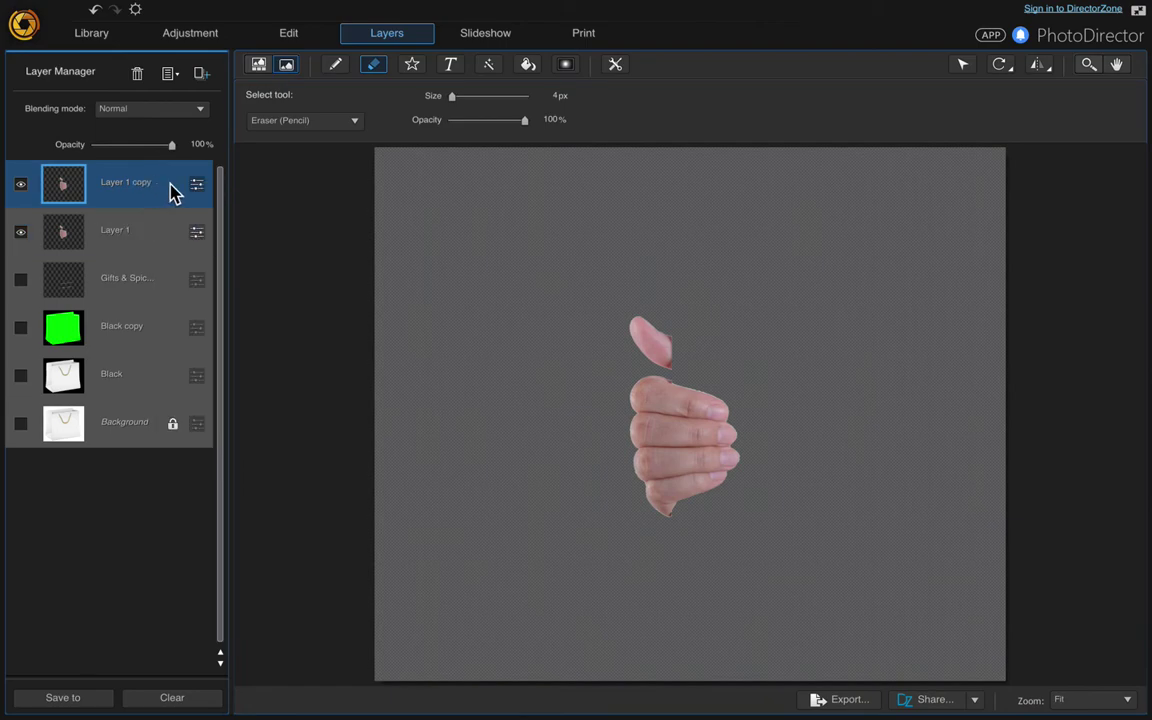
click(1045, 66)
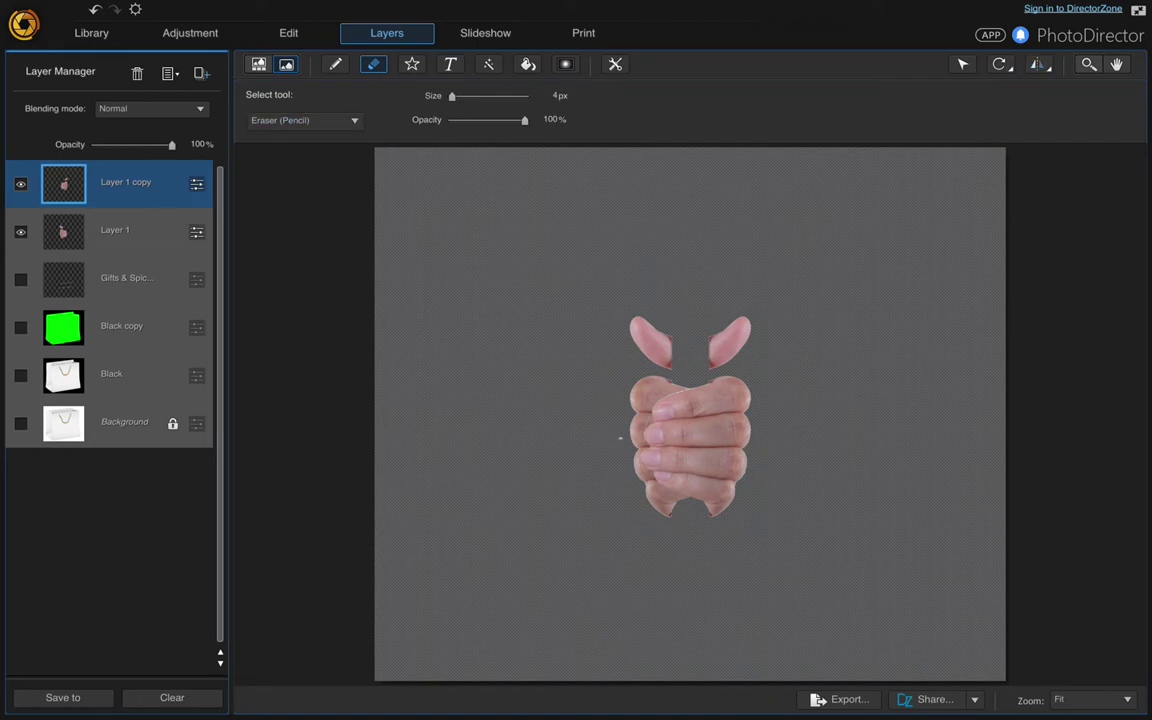
Move the mirrored hand right and show the label, green copy and black bag layers.
click(962, 65)
drag(715, 363, 838, 352)
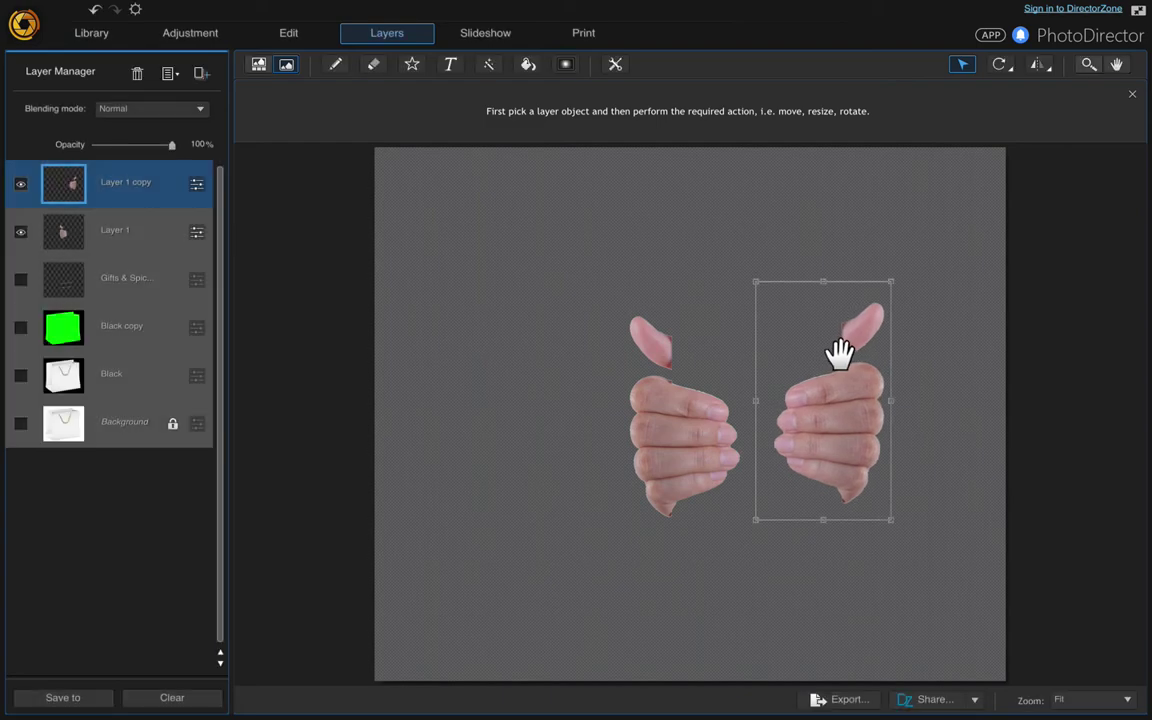
click(21, 281)
click(21, 327)
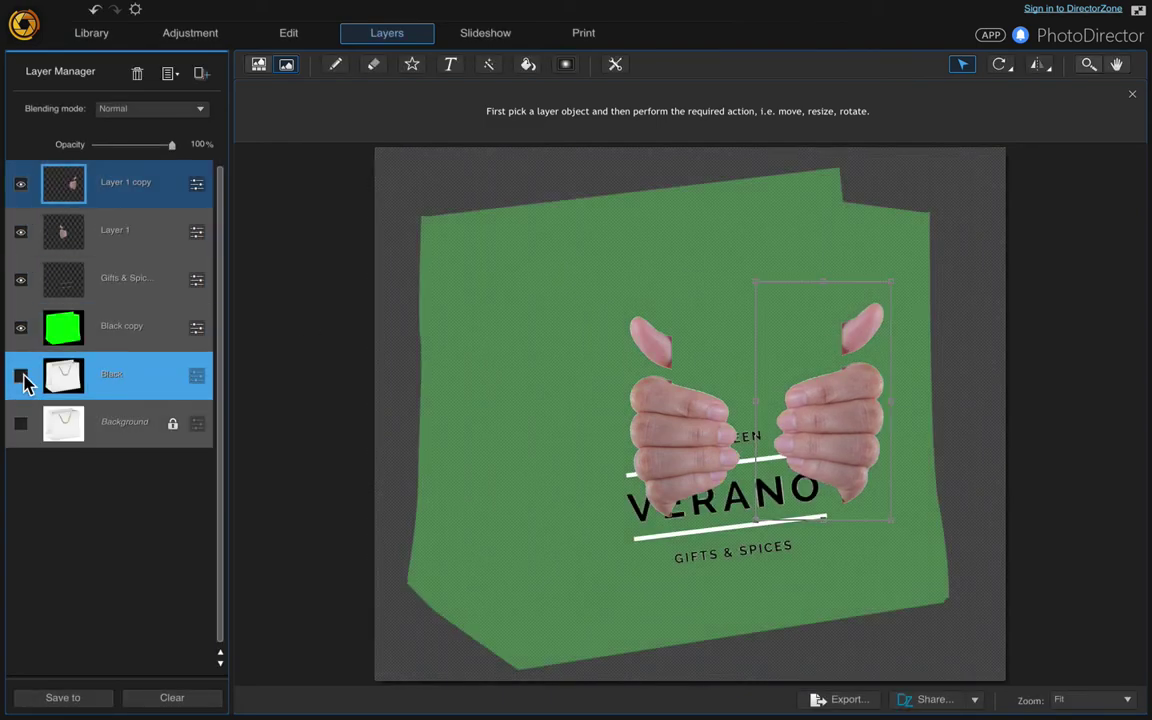
click(21, 377)
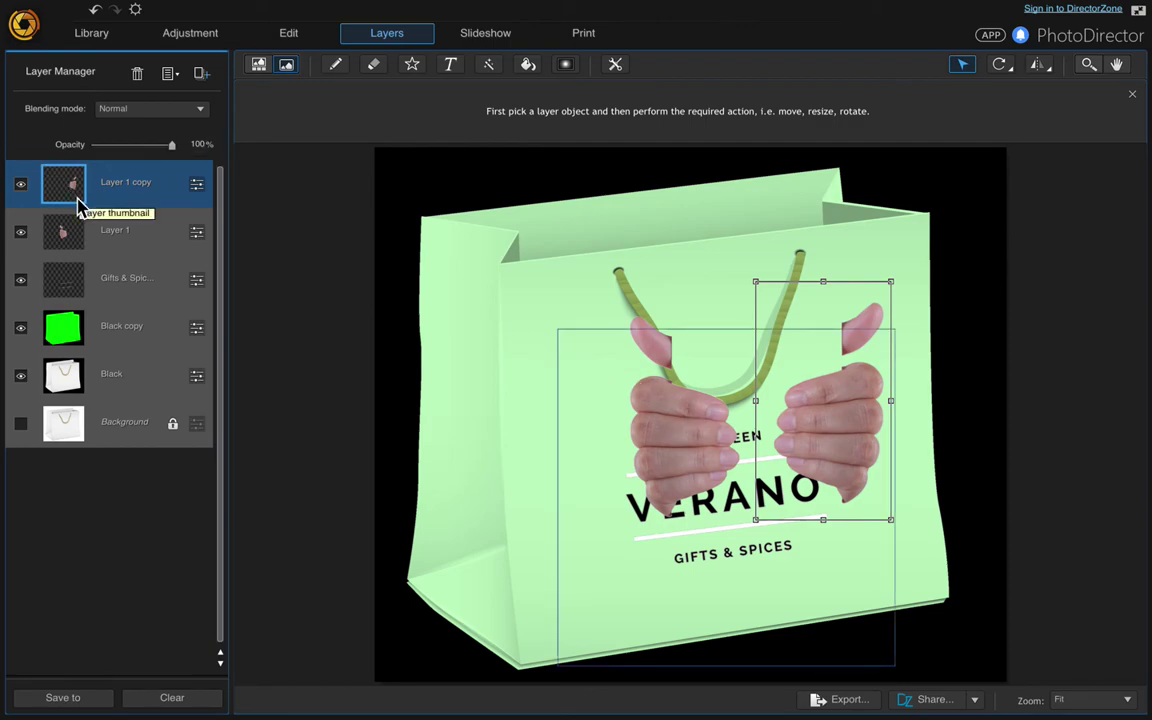
Hide the mirrored hand and label, then drag Layer 1's hand to the bag's left edge.
click(20, 188)
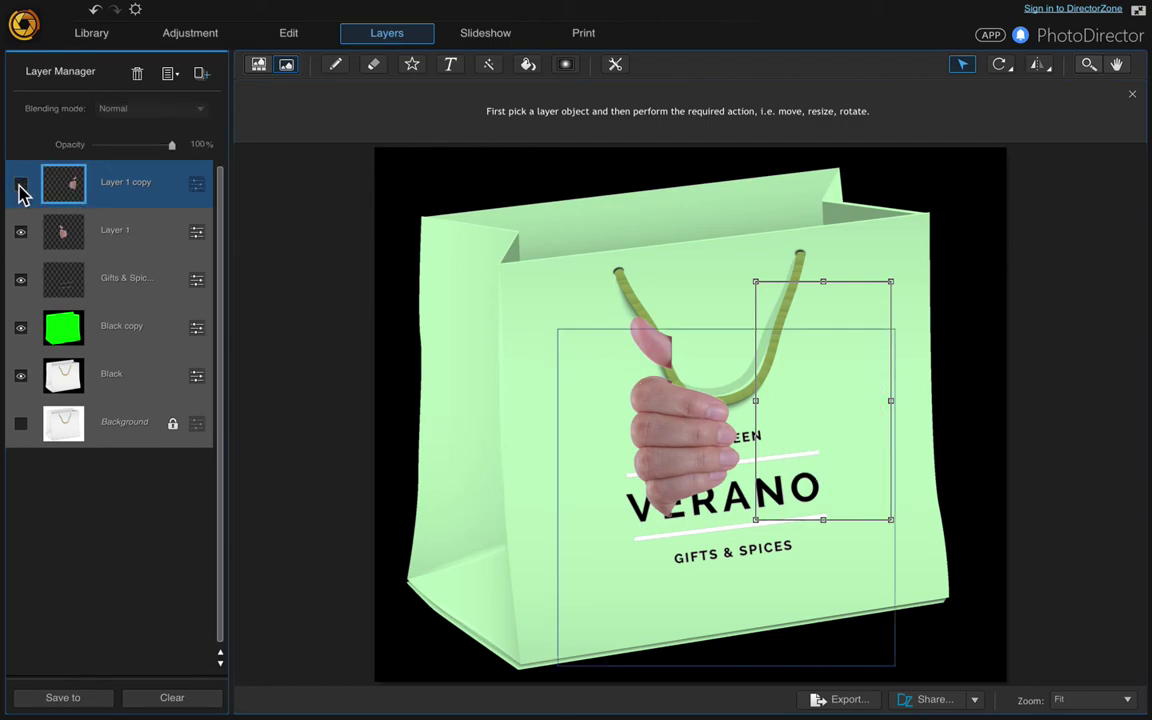
click(128, 234)
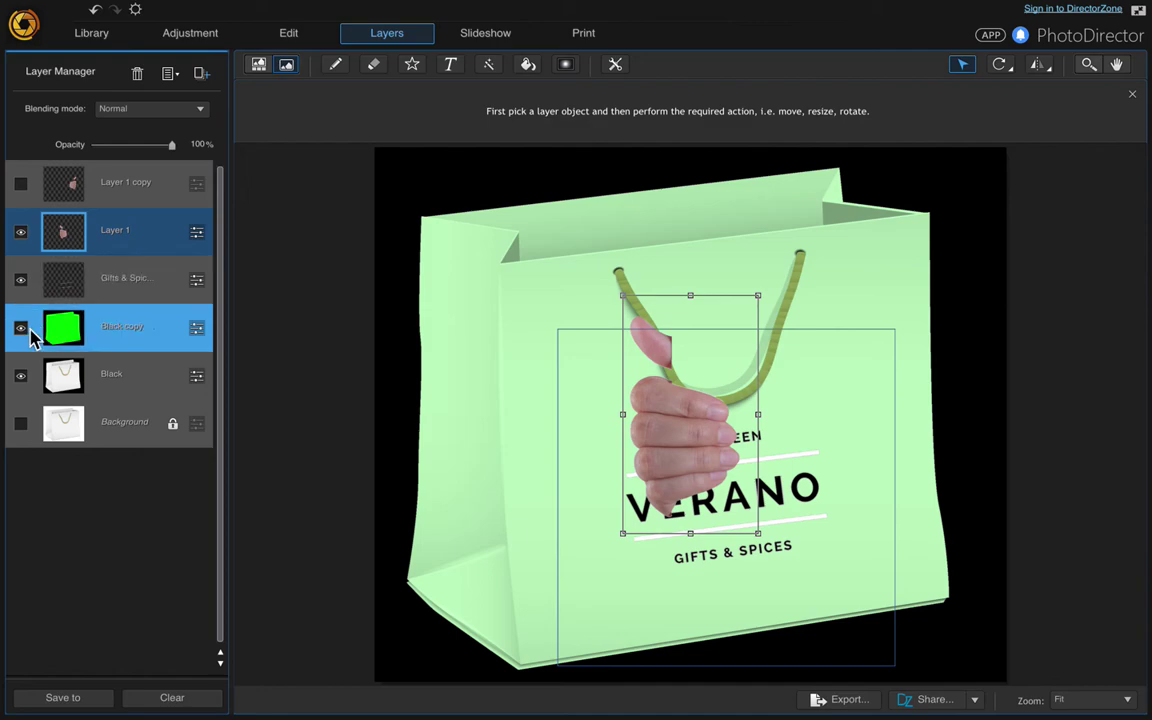
click(21, 280)
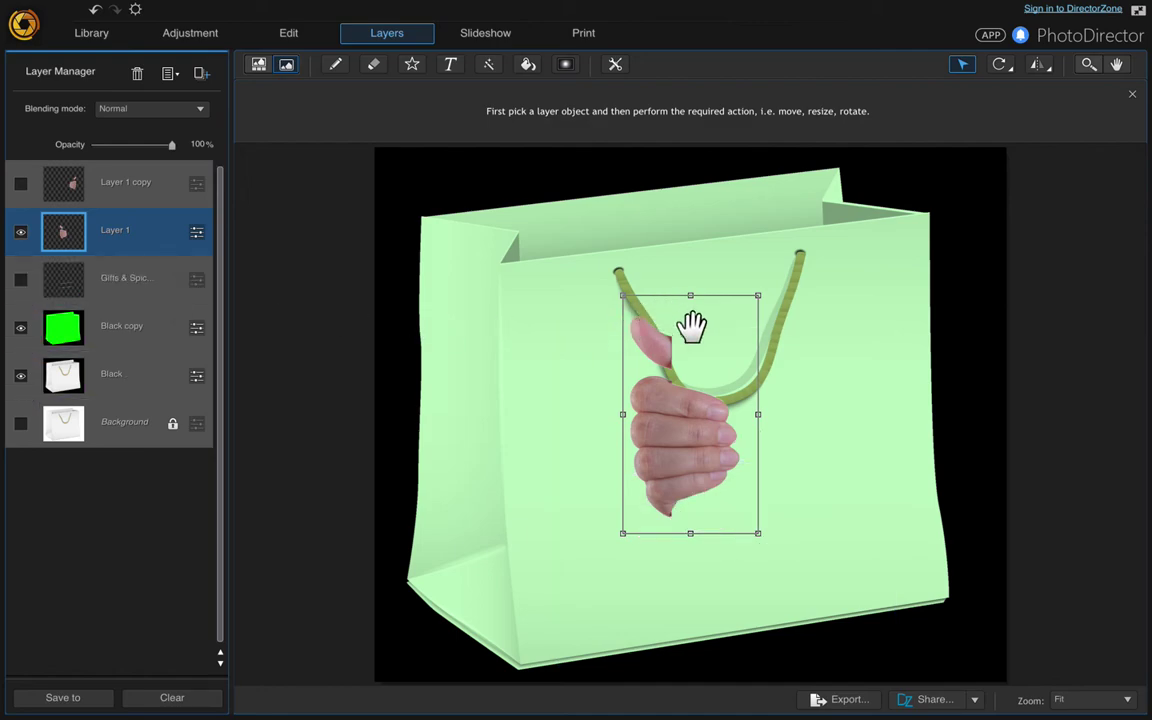
drag(692, 326, 438, 279)
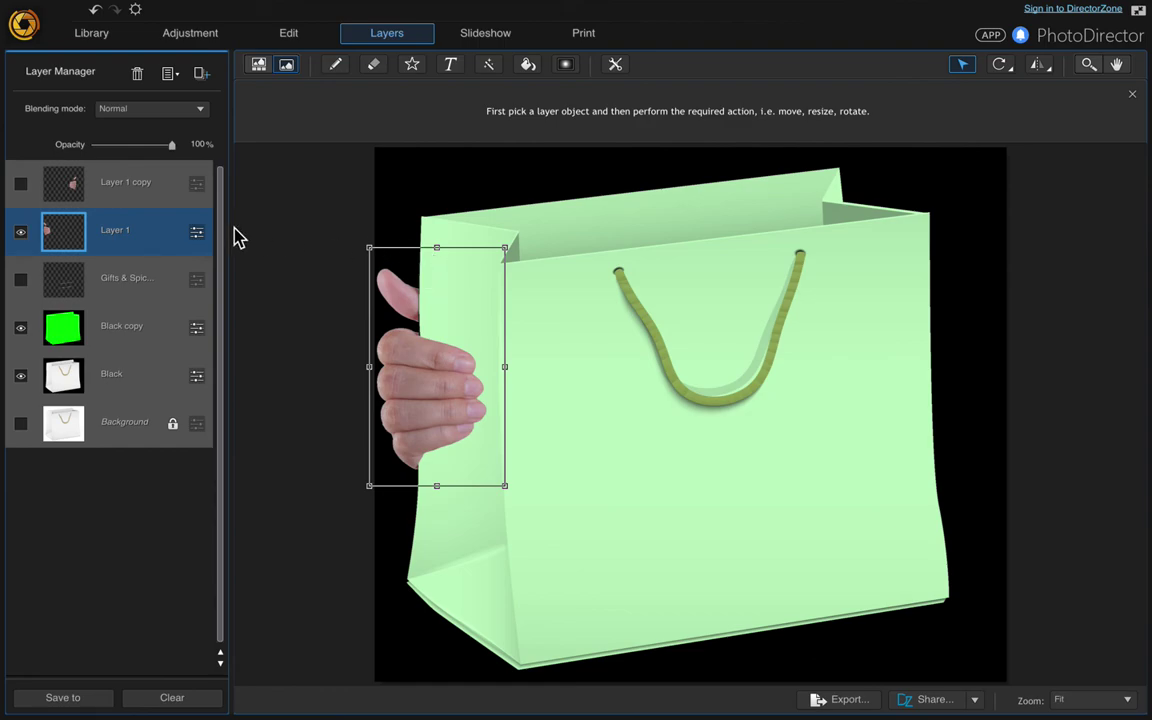
click(147, 188)
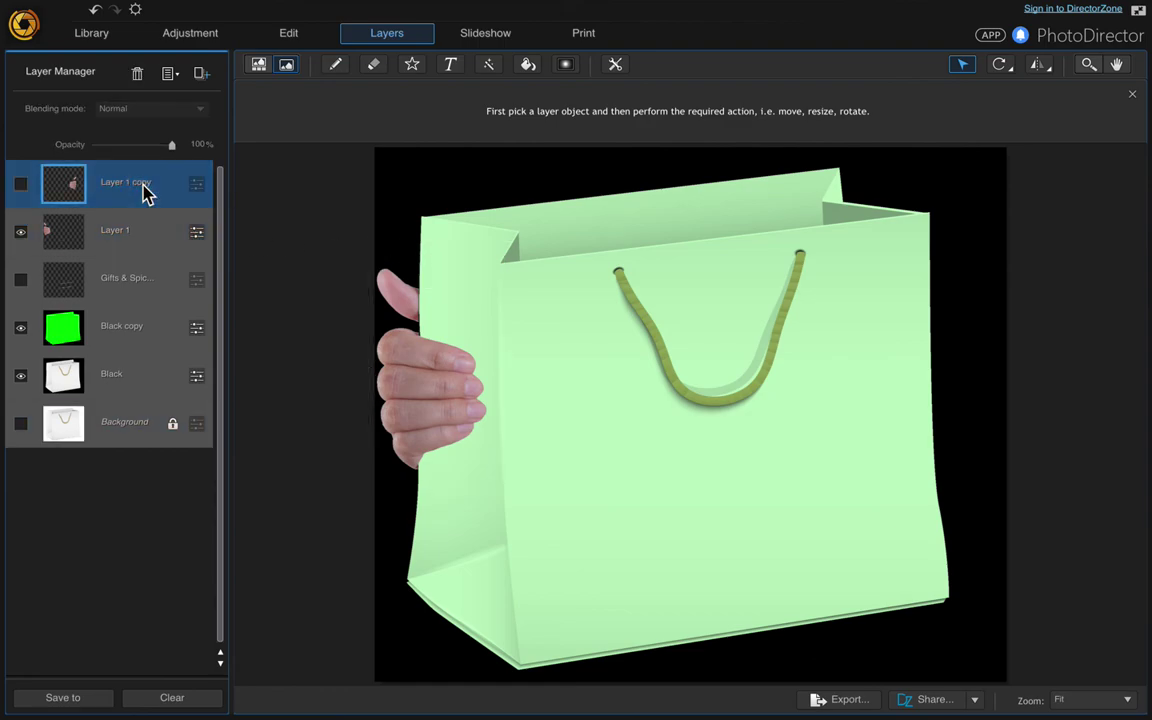
Show the mirrored hand again and drag it onto the bag's right edge.
click(20, 188)
click(841, 419)
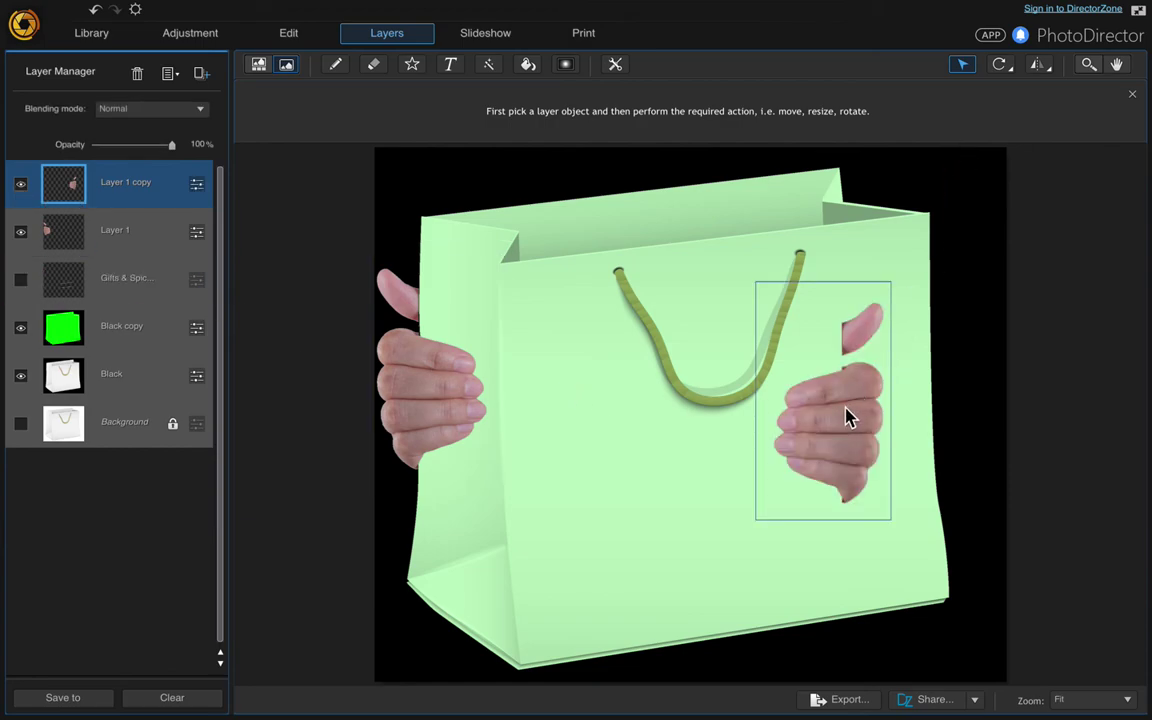
click(833, 415)
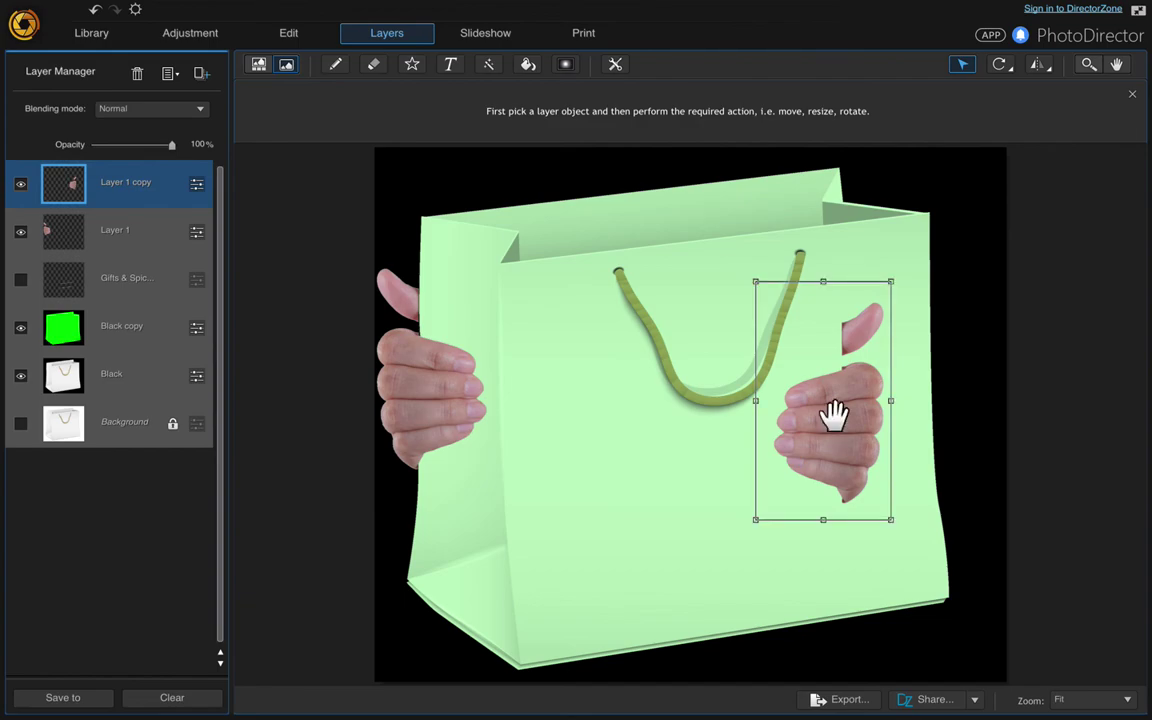
drag(820, 428, 908, 367)
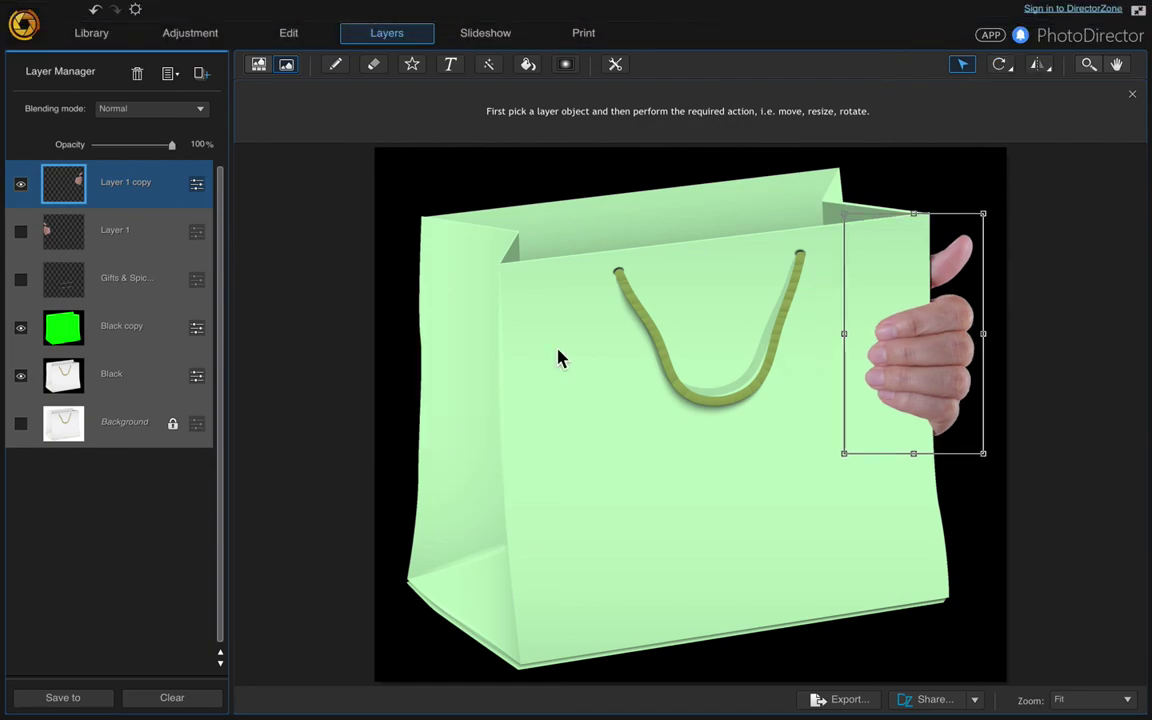
Show Layer 1 and the Gifts & Spices label, then select the Black layer.
click(21, 230)
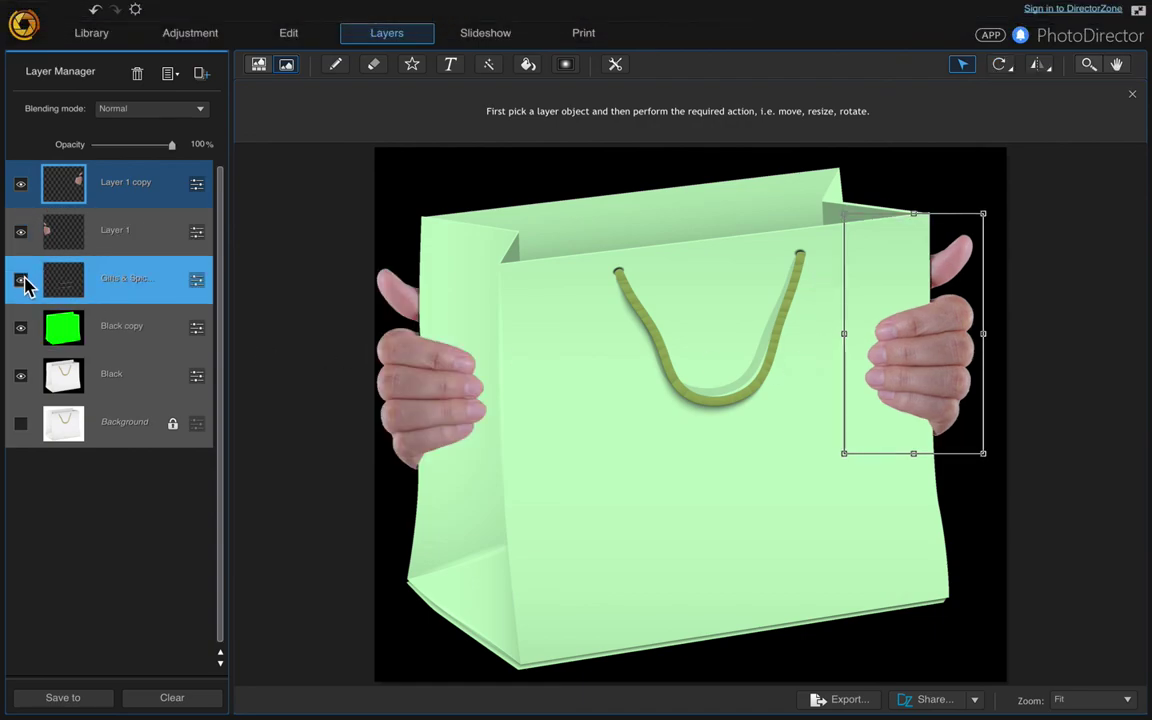
click(21, 281)
click(32, 390)
click(86, 424)
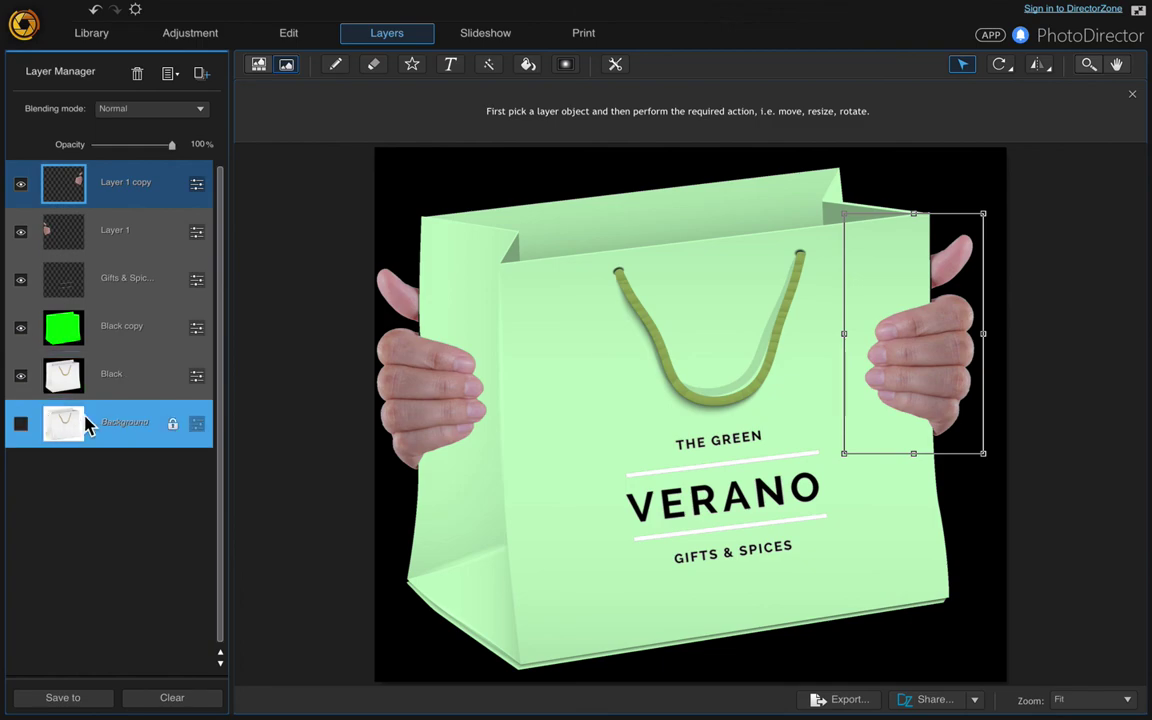
click(135, 378)
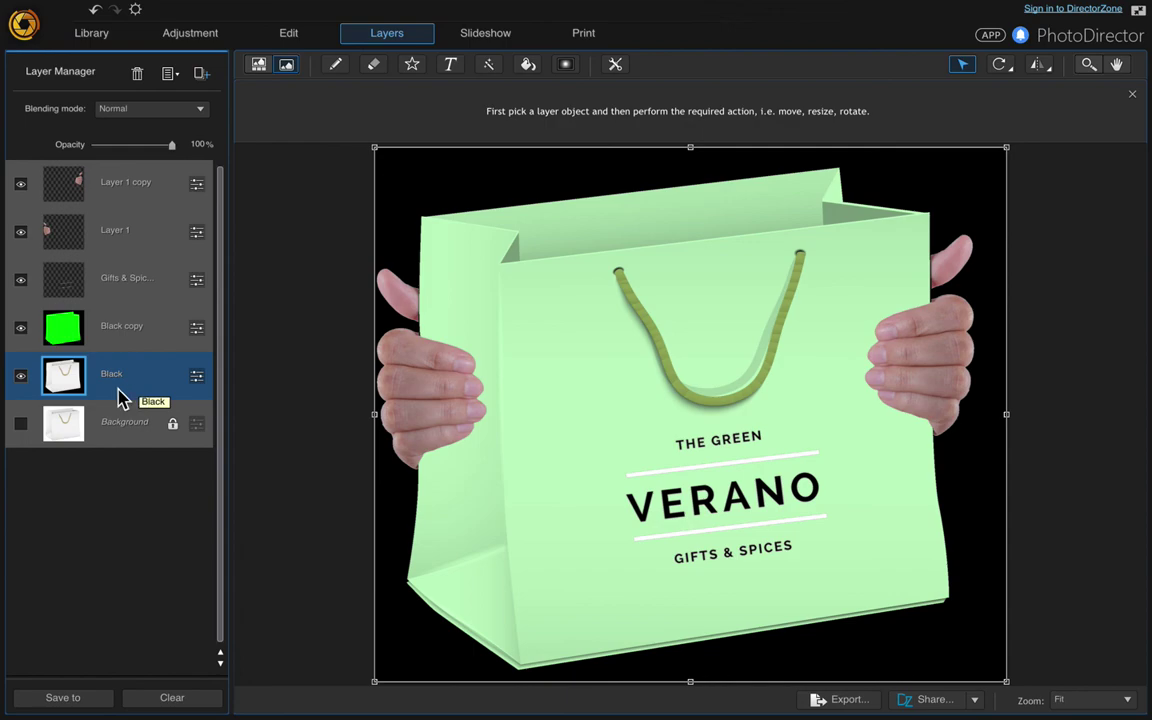
mouse_move(120, 6)
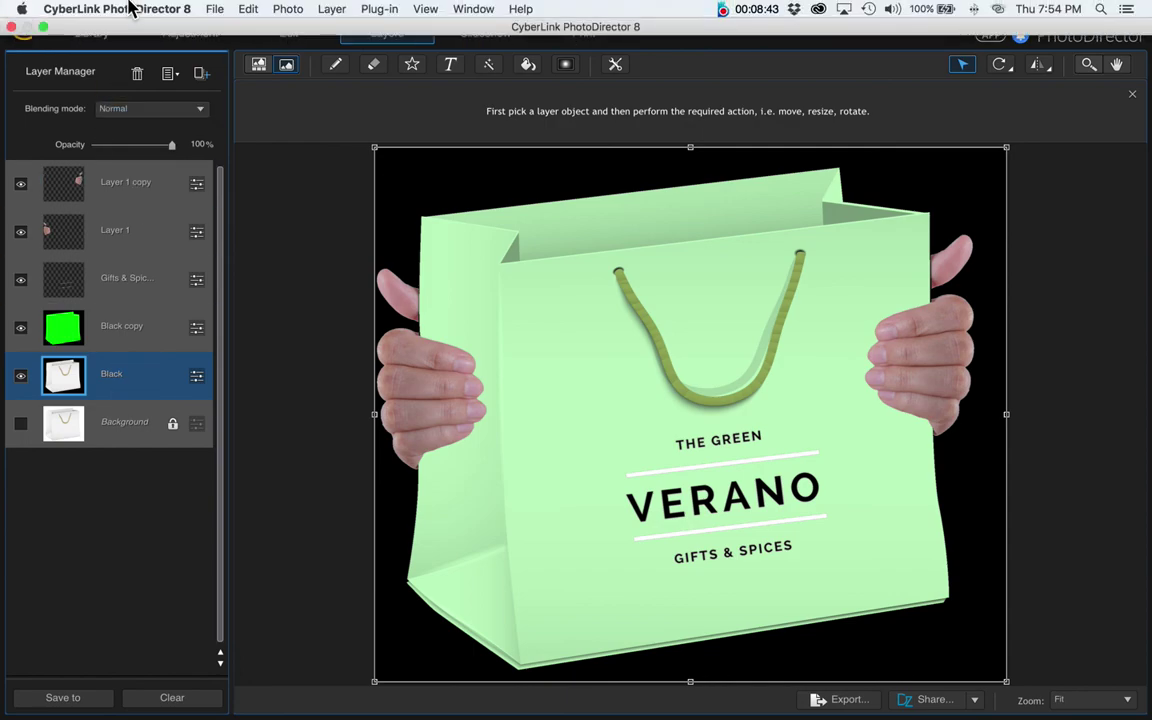
click(213, 9)
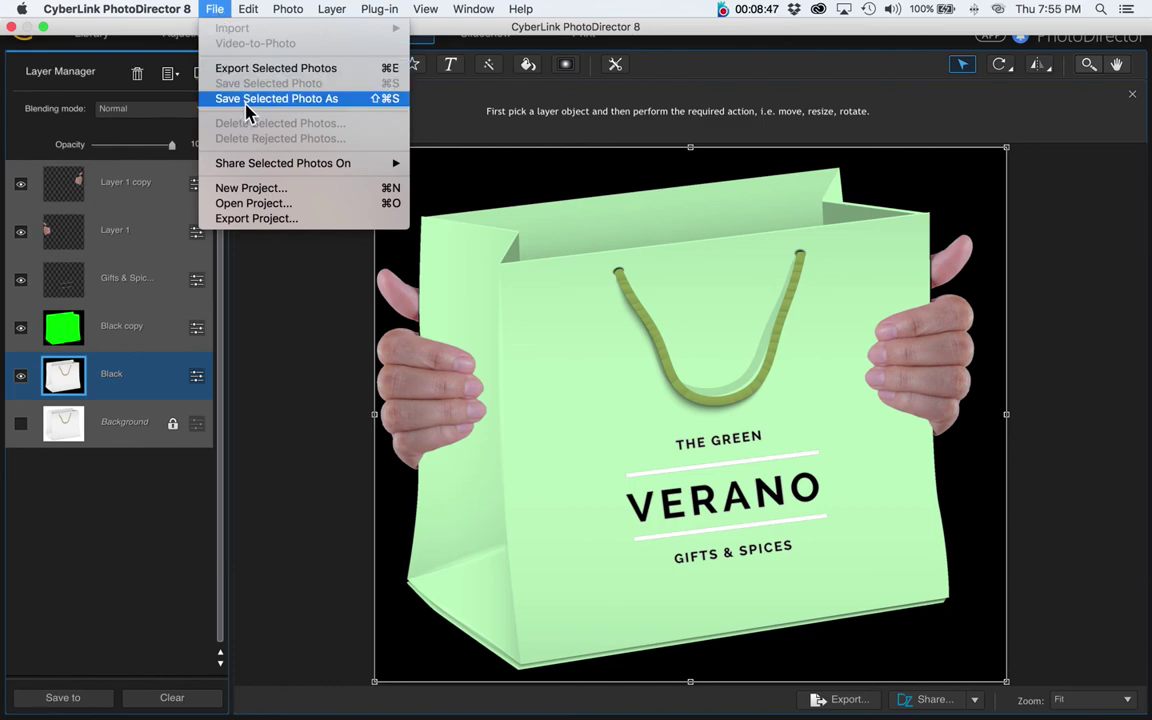
click(322, 385)
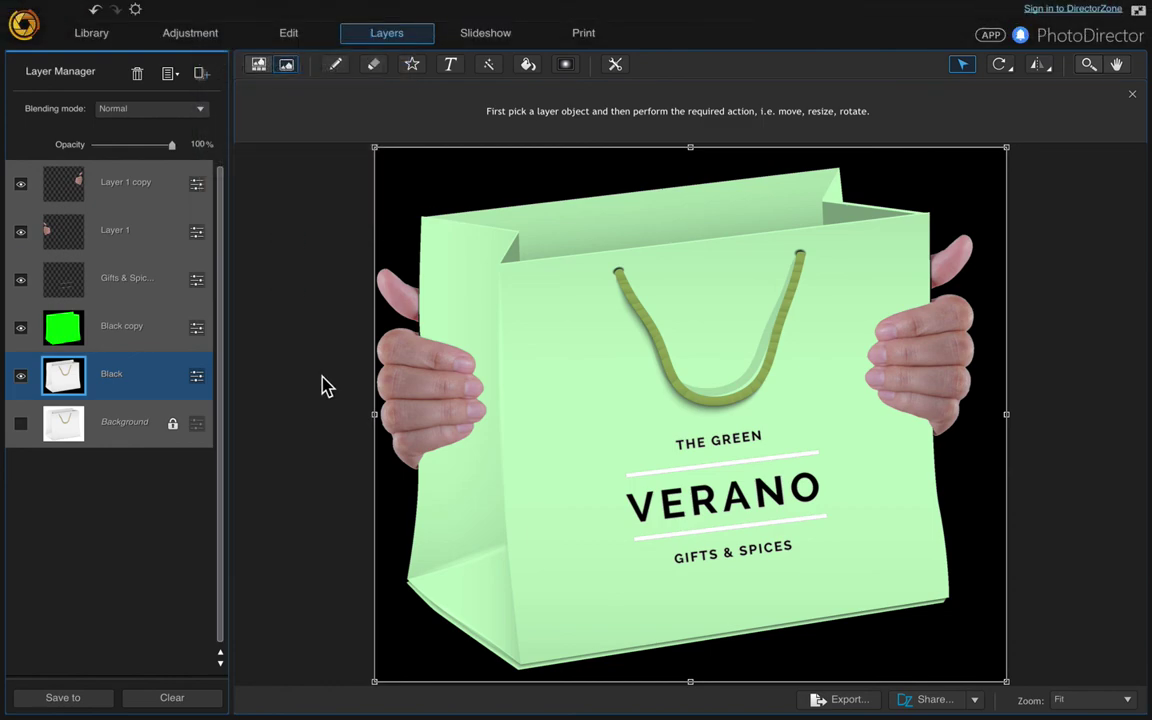